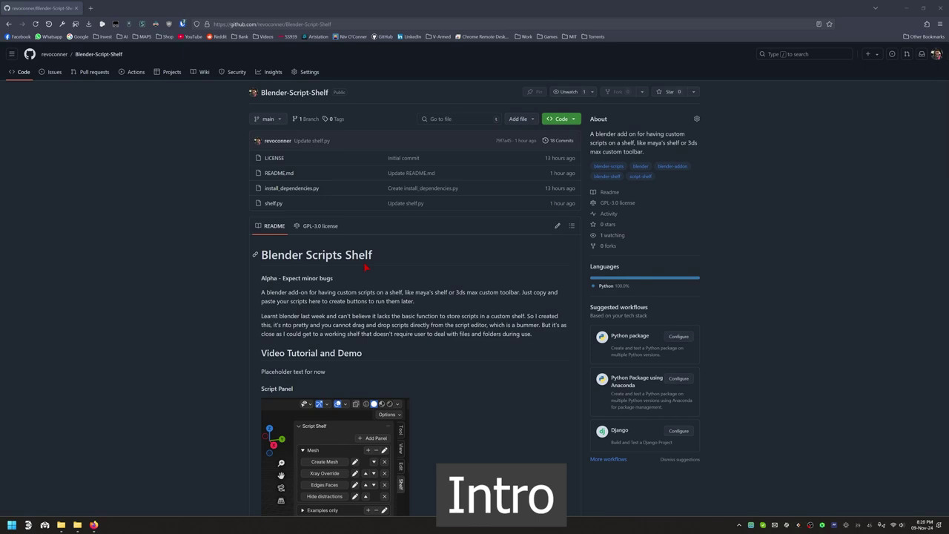
# Look through the Blender-Script-Shelf repository's README, including the introduction and the Script Panel section.
pyautogui.scroll(-3, 365, 267)
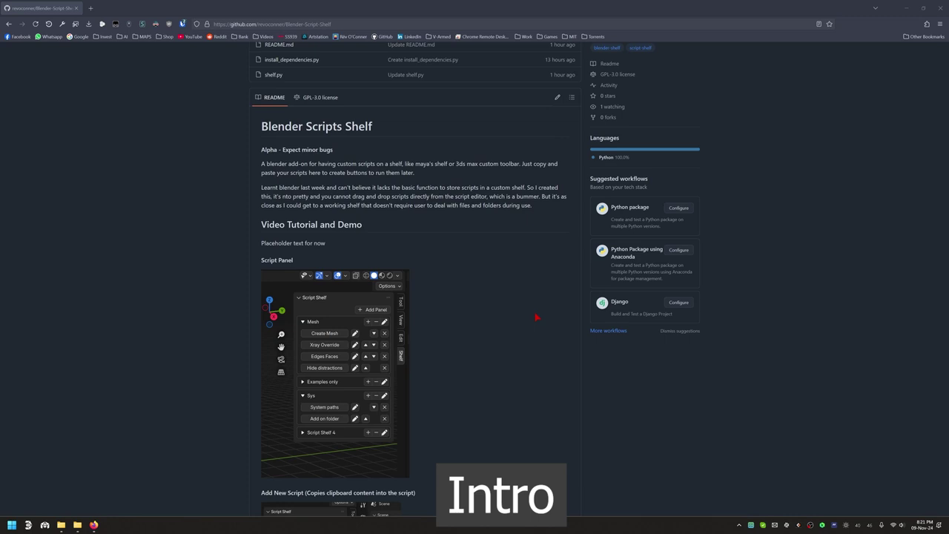
pyautogui.scroll(-1, 537, 318)
pyautogui.scroll(3, 537, 318)
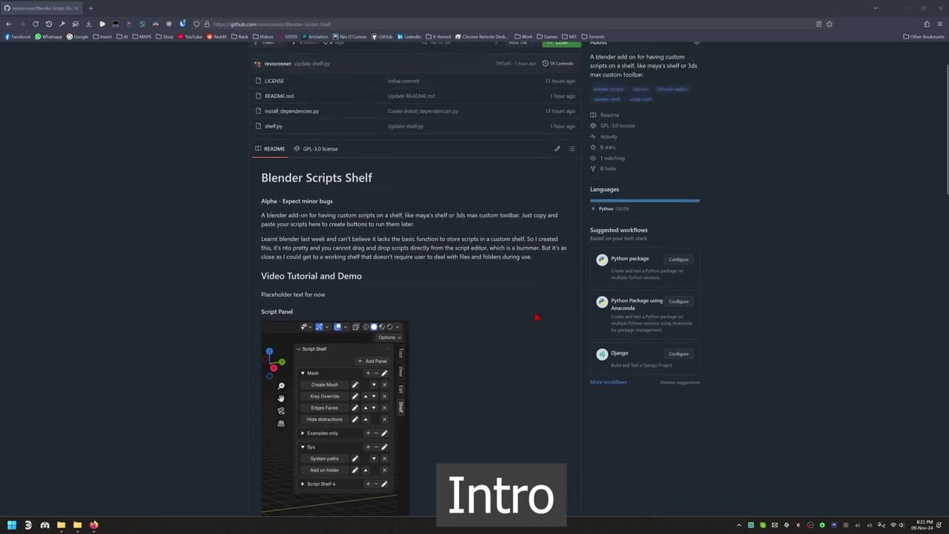
pyautogui.scroll(-1, 537, 318)
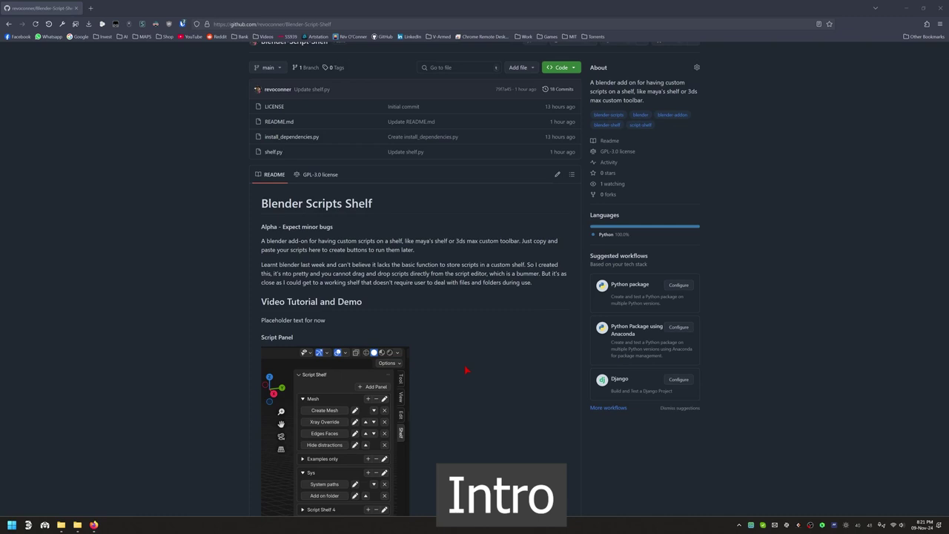
pyautogui.scroll(-3, 467, 371)
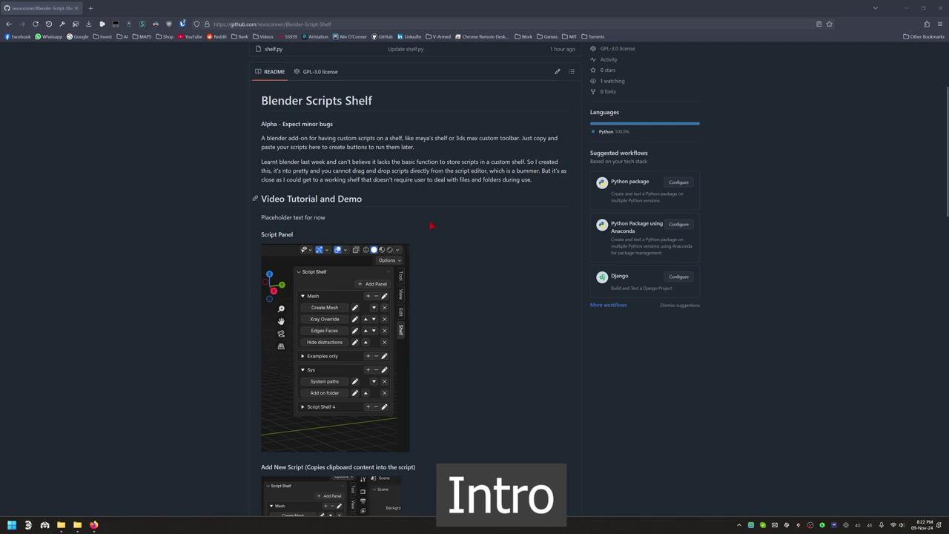
pyautogui.scroll(3, 428, 193)
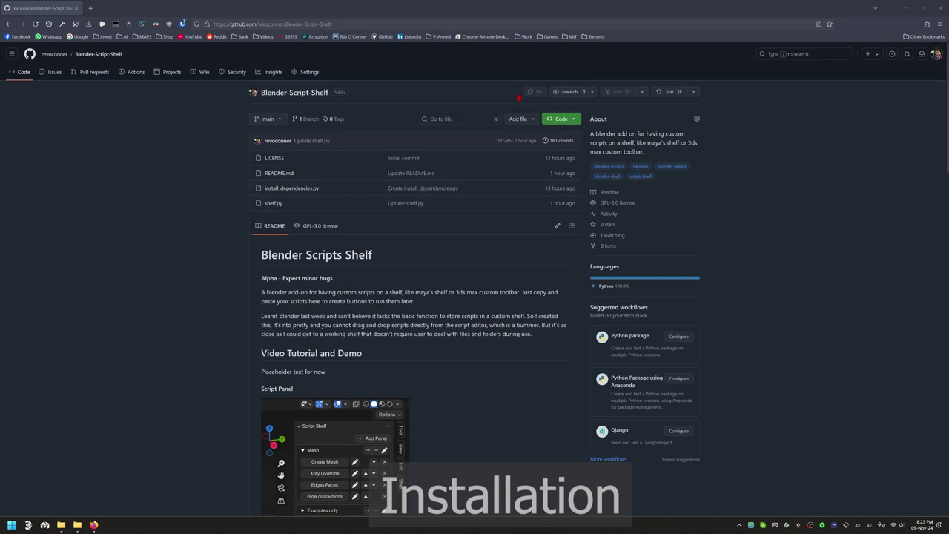
# Download the Blender-Script-Shelf repository as a ZIP to the Desktop and minimize the browser.
pyautogui.click(574, 119)
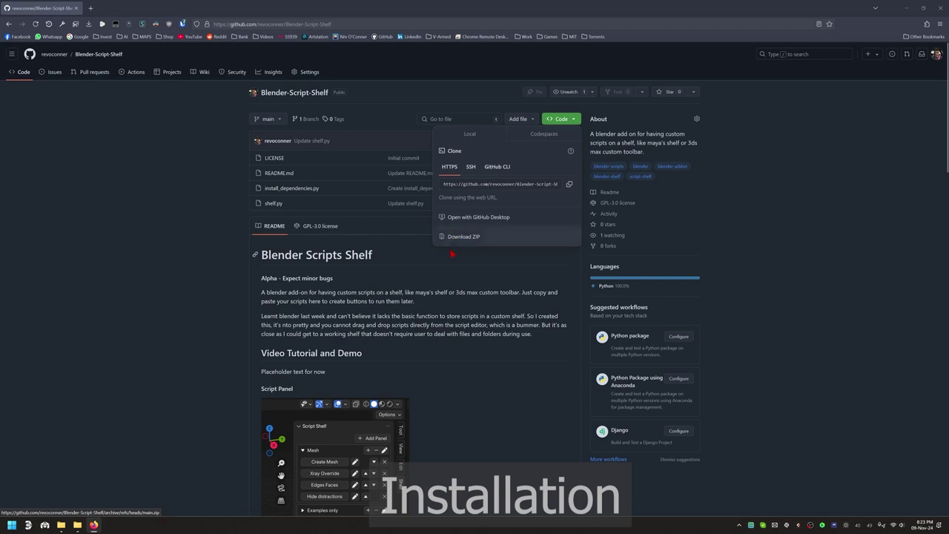
pyautogui.click(475, 244)
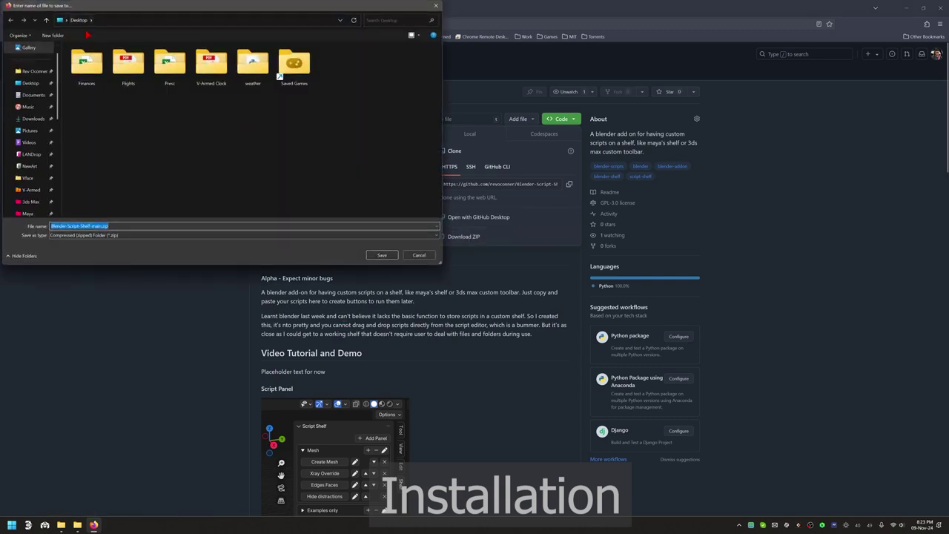
pyautogui.click(382, 255)
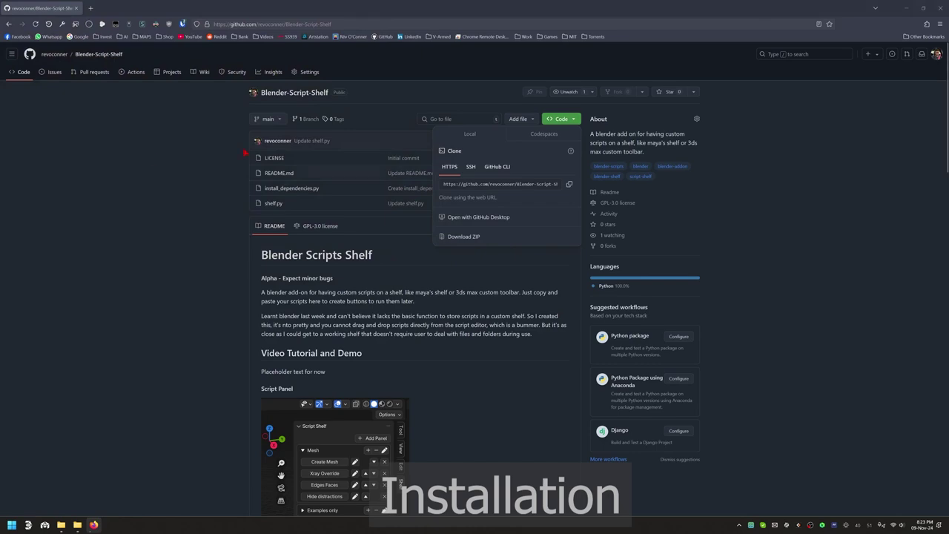
pyautogui.click(906, 8)
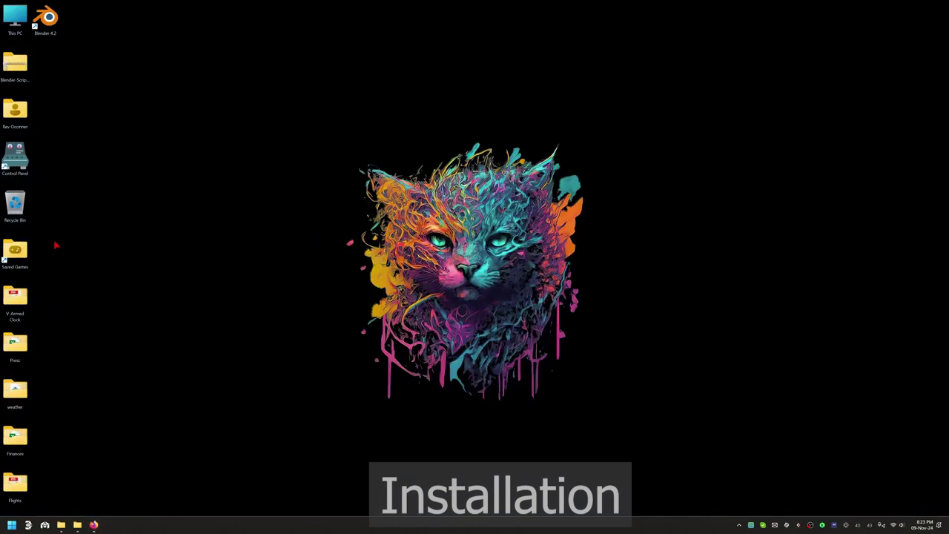
# Extract the downloaded Blender-Script-Shelf-main.zip on the Desktop and place the archive and extracted folder in the second icon column.
pyautogui.moveTo(29, 71); pyautogui.dragTo(126, 63)
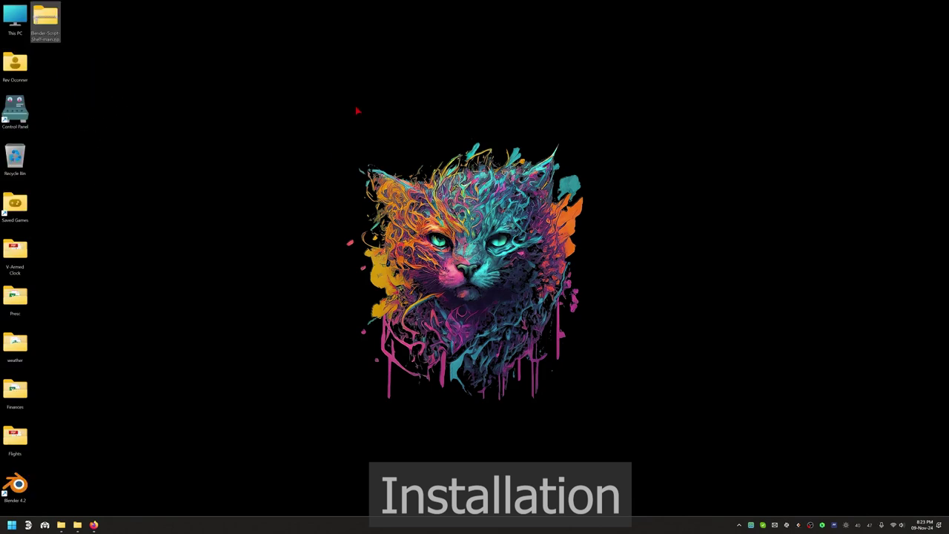
pyautogui.rightClick(49, 23)
pyautogui.moveTo(112, 88)
pyautogui.click(212, 98)
pyautogui.click(456, 312)
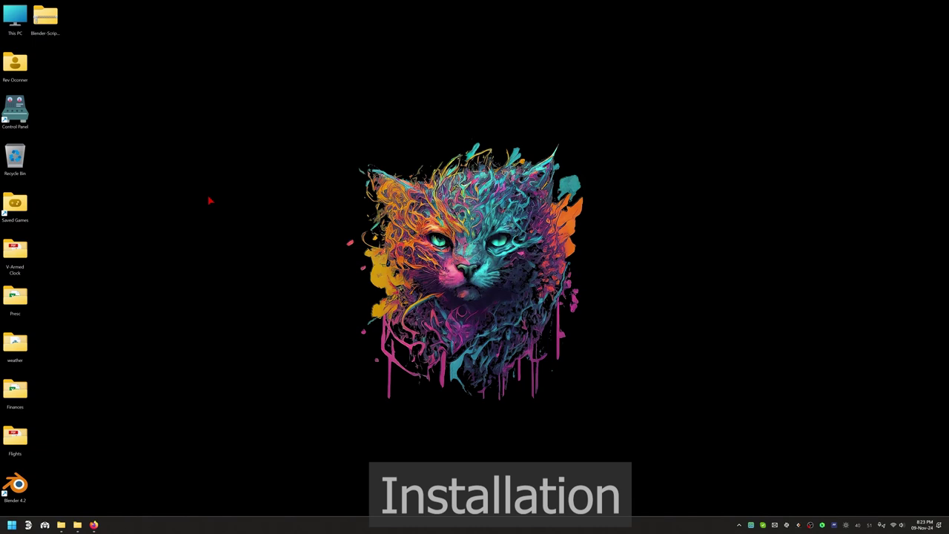
pyautogui.moveTo(19, 23); pyautogui.dragTo(88, 91)
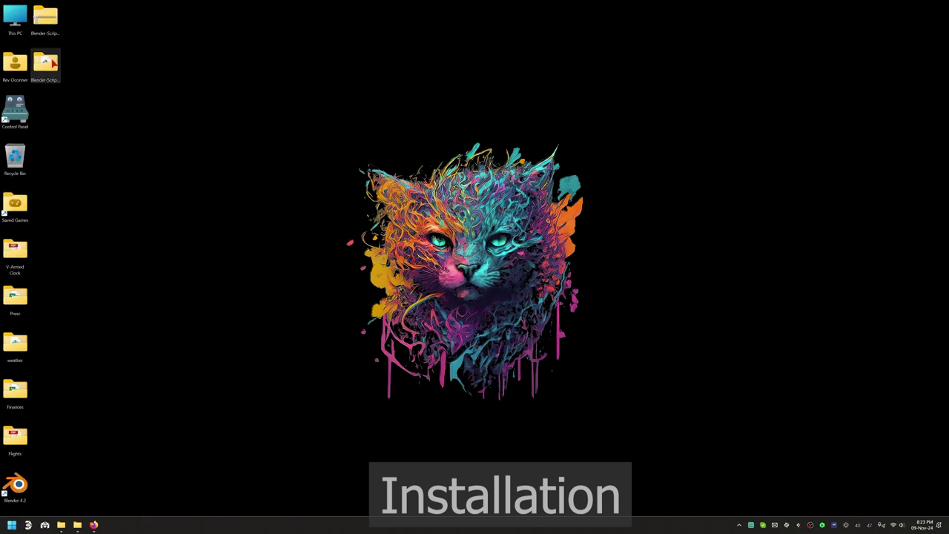
# Delete the LICENSE and README.md files from the extracted Blender-Script-Shelf-main folder.
pyautogui.doubleClick(46, 67)
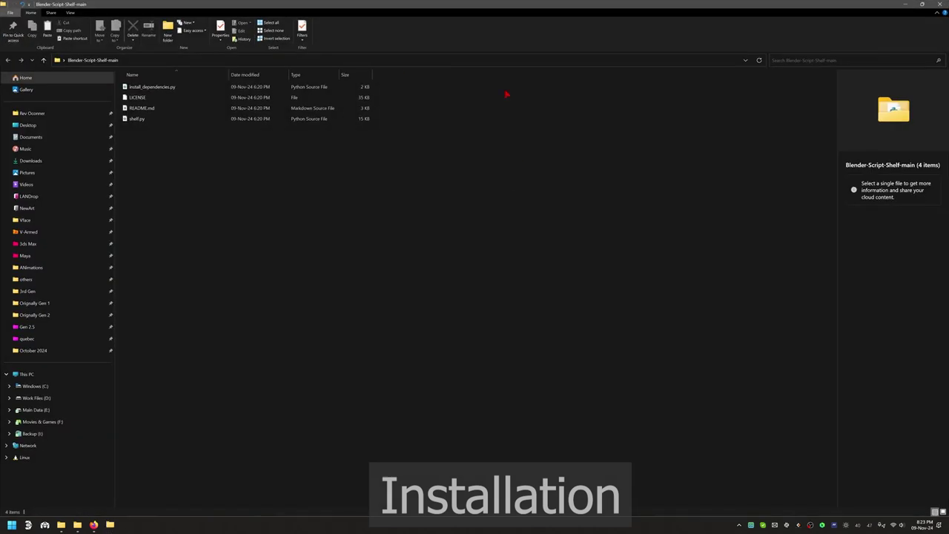
pyautogui.click(155, 109)
pyautogui.keyDown('ctrl'); pyautogui.click(154, 98); pyautogui.keyUp('ctrl')
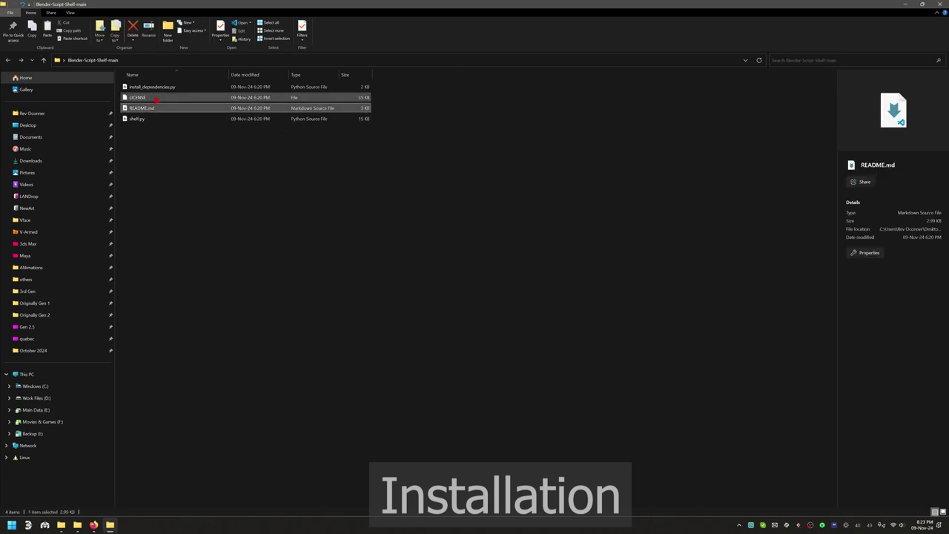
pyautogui.press('Delete')
pyautogui.press('Return')
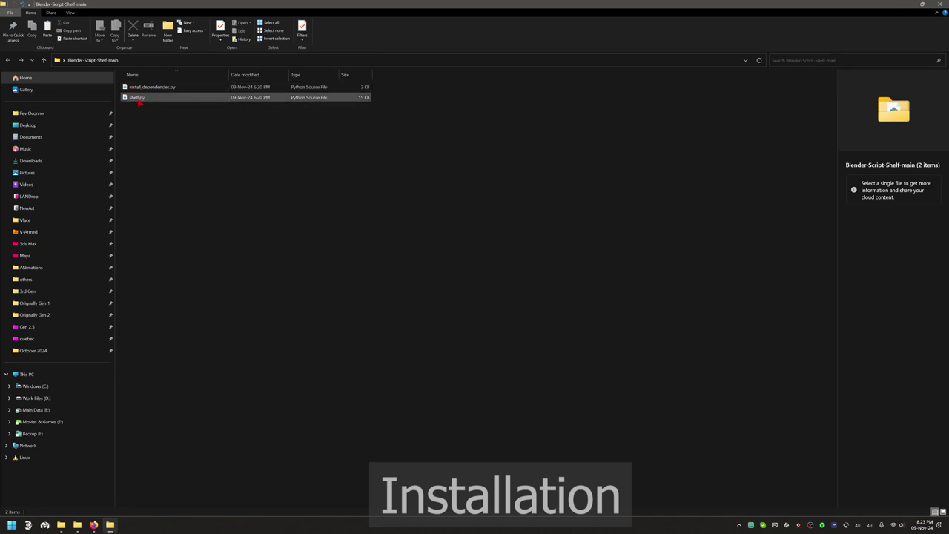
pyautogui.click(142, 89)
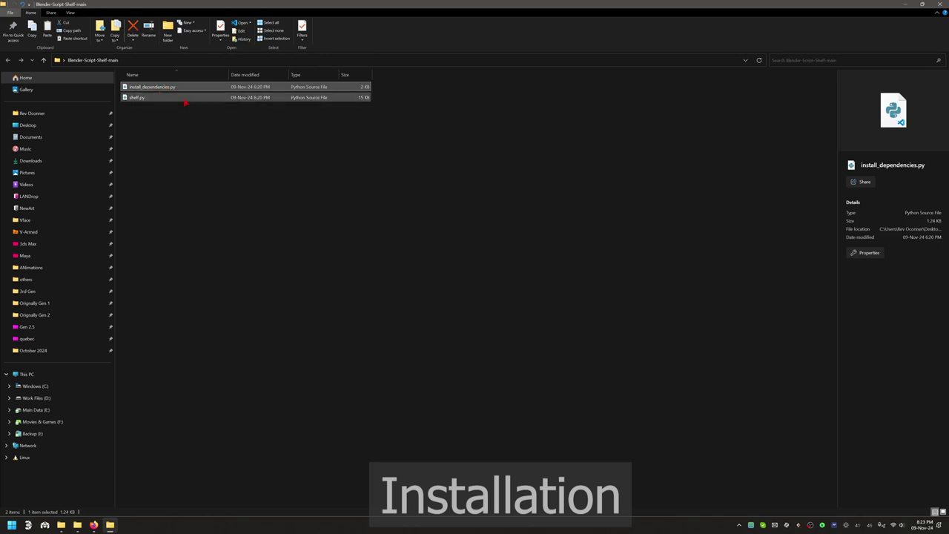
pyautogui.click(136, 98)
pyautogui.click(233, 206)
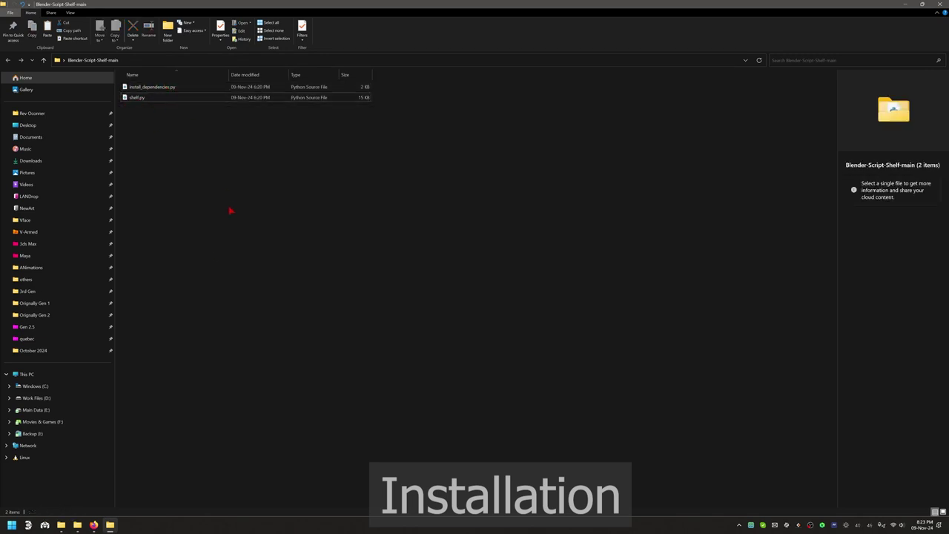
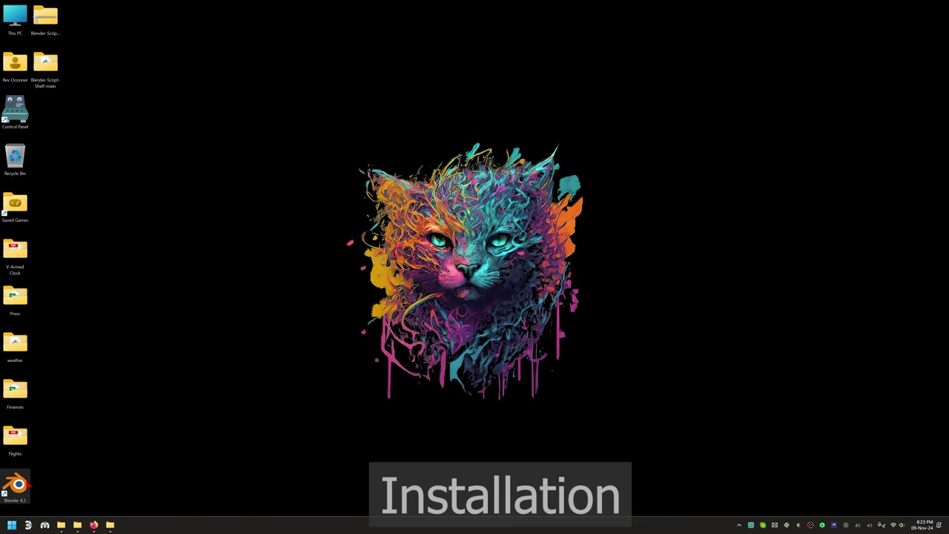
# Launch Blender 4.2 from the desktop with administrator rights and dismiss the splash screen.
pyautogui.rightClick(23, 484)
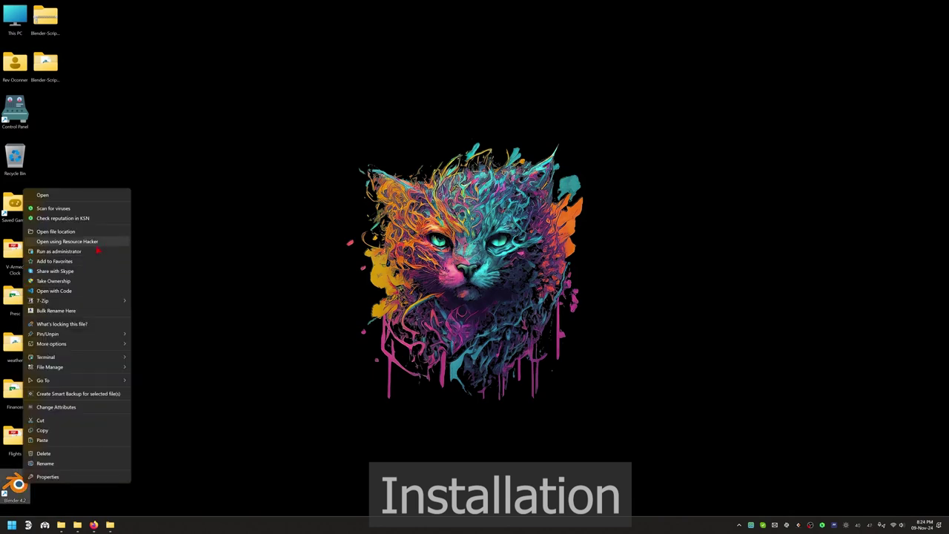
pyautogui.click(85, 251)
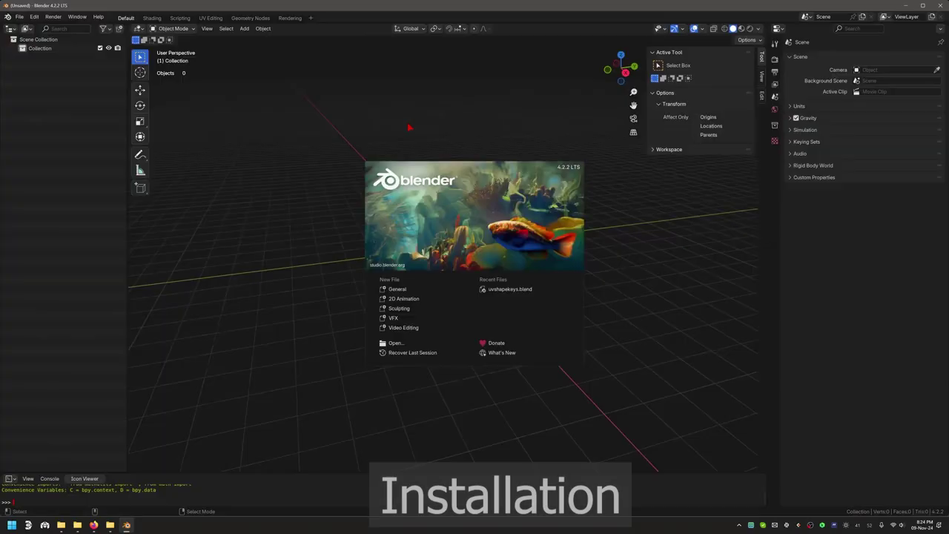
pyautogui.click(411, 128)
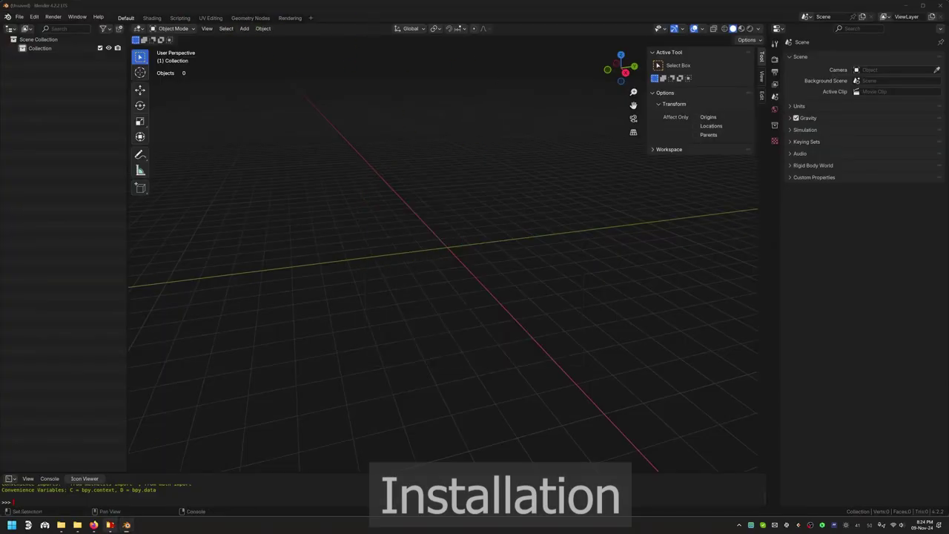
# Open install_dependencies.py from the Desktop's Blender-Script-Shelf-main folder in the Scripting workspace's text editor.
pyautogui.click(110, 525)
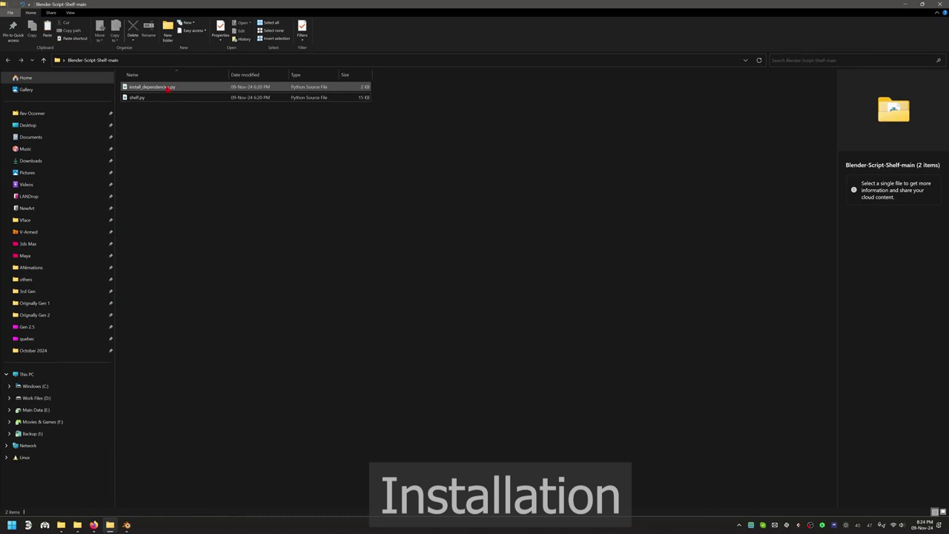
pyautogui.click(126, 525)
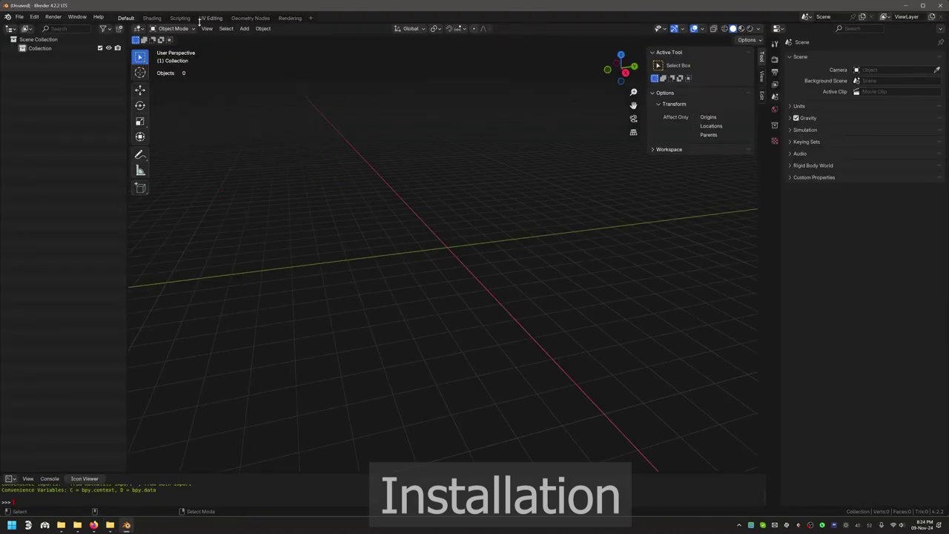
pyautogui.click(178, 17)
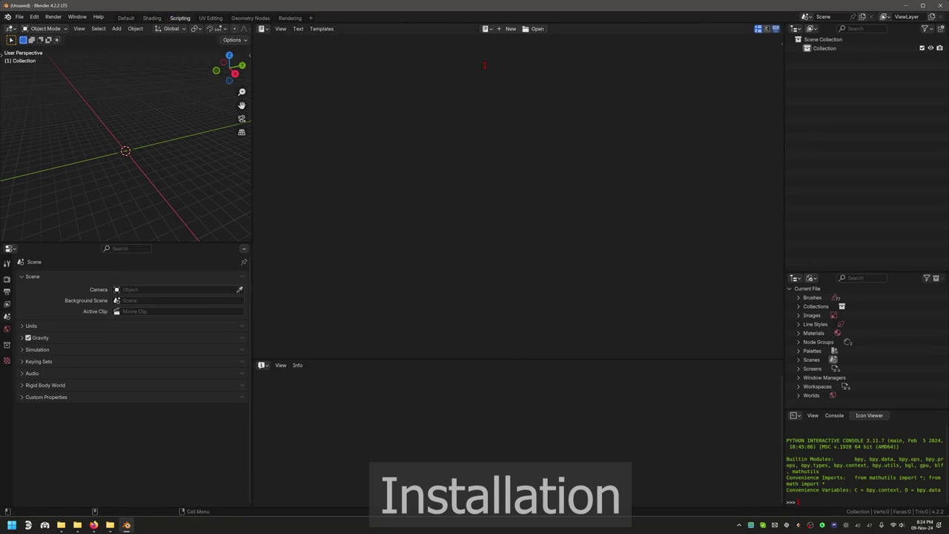
pyautogui.click(535, 29)
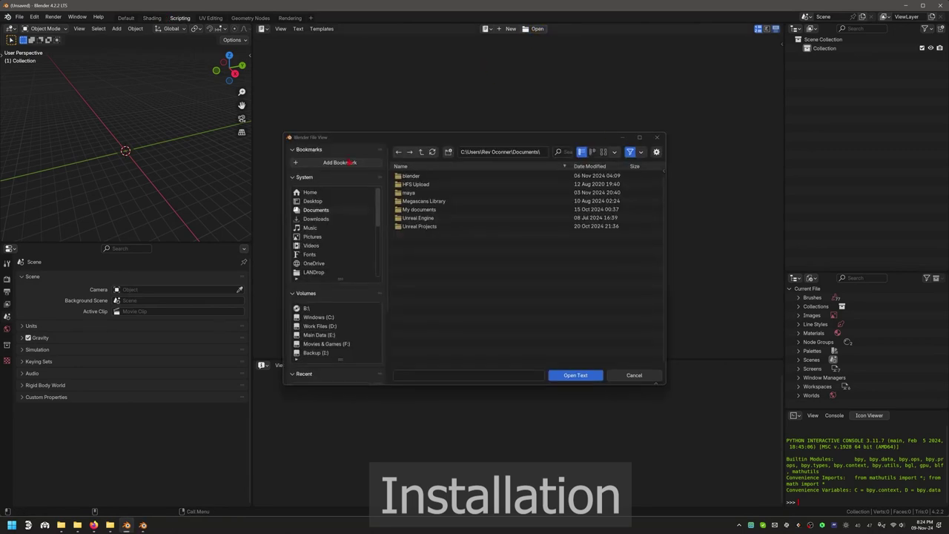
pyautogui.click(330, 201)
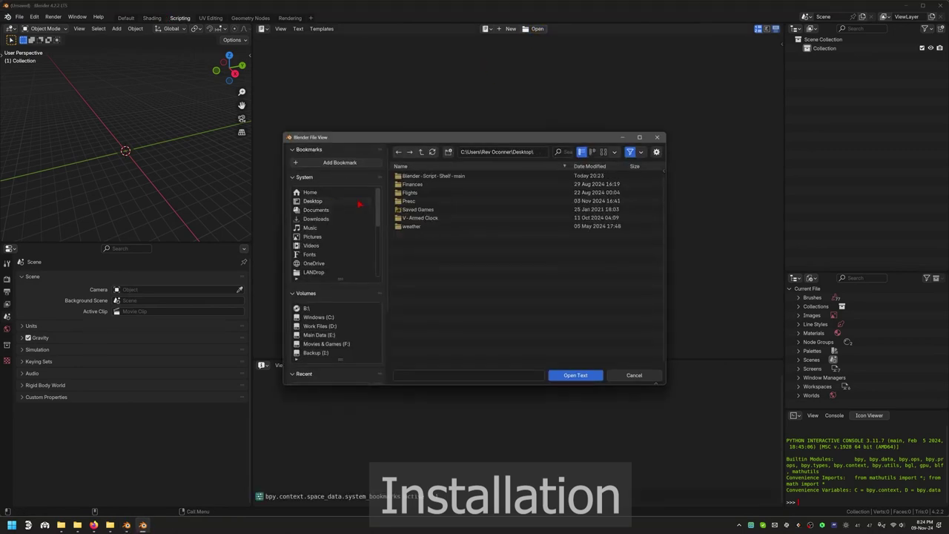
pyautogui.click(447, 178)
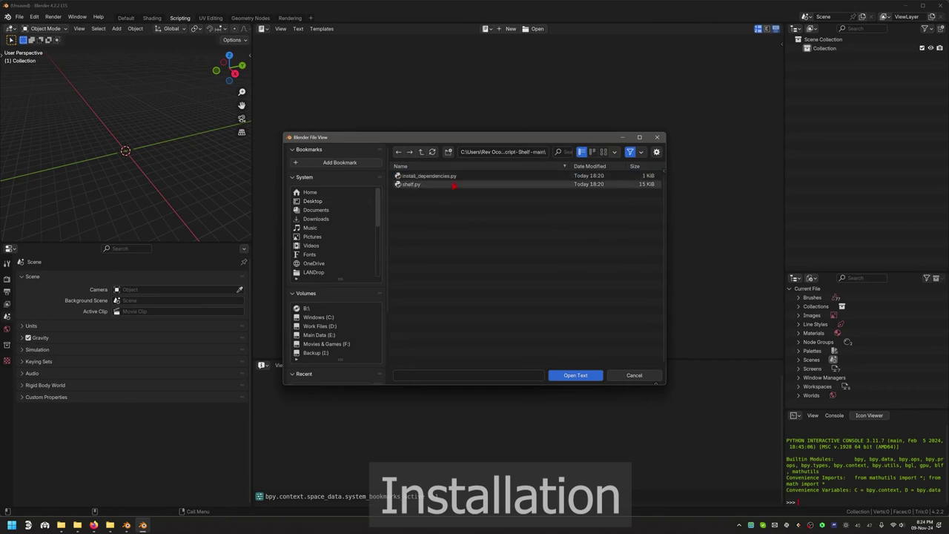
pyautogui.click(454, 176)
pyautogui.doubleClick(457, 178)
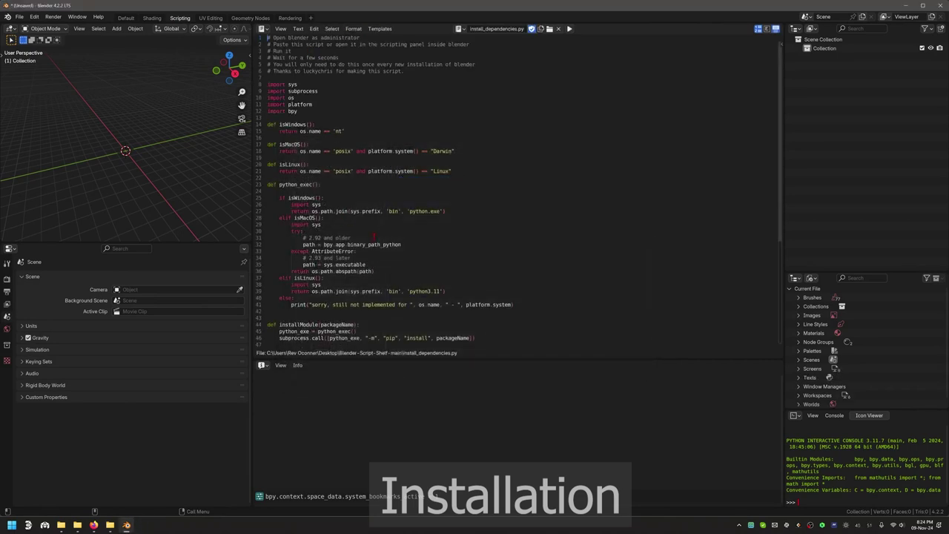
# Review the pyperclip install line in install_dependencies.py and run the script.
pyautogui.scroll(-5, 374, 236)
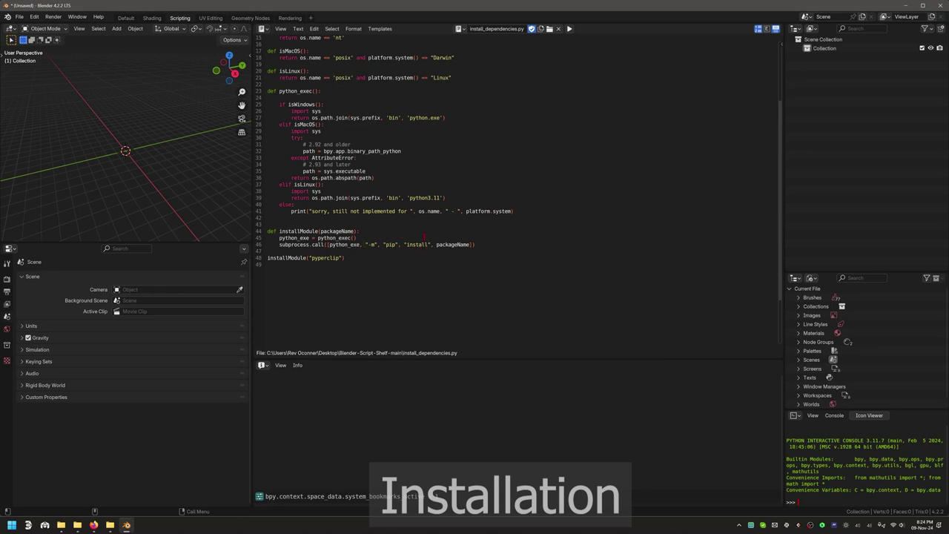
pyautogui.doubleClick(327, 258)
pyautogui.scroll(3, 340, 264)
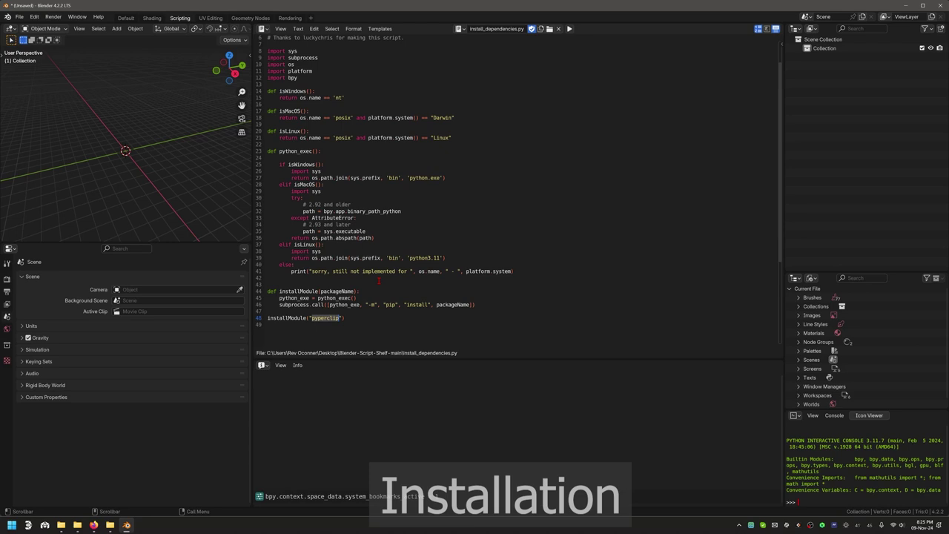
pyautogui.click(569, 29)
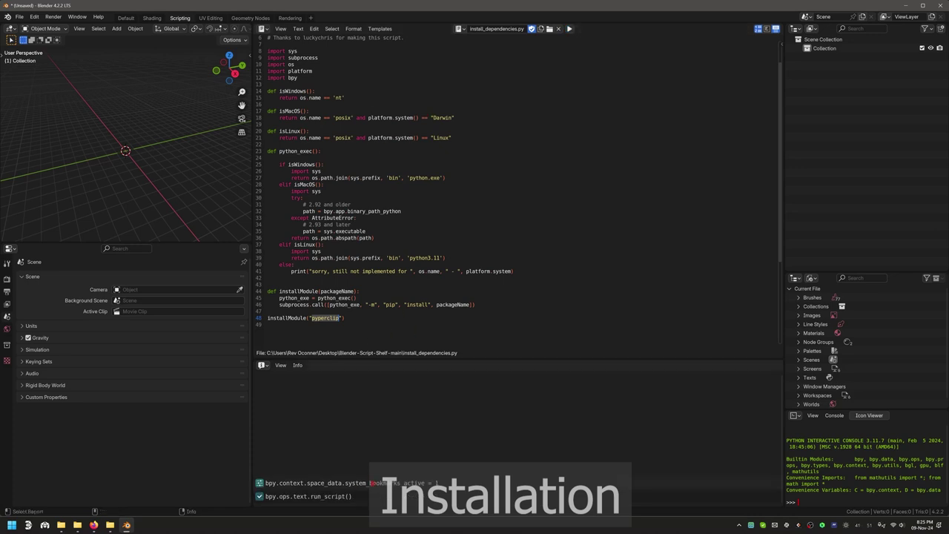
pyautogui.scroll(2, 396, 137)
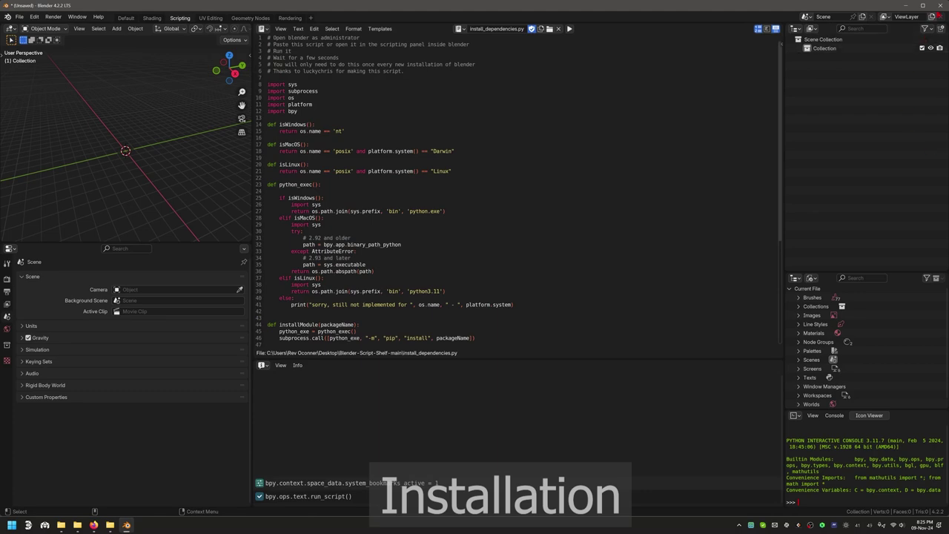
# Close Blender without saving the changes and minimize the Blender-Script-Shelf-main folder window.
pyautogui.click(939, 5)
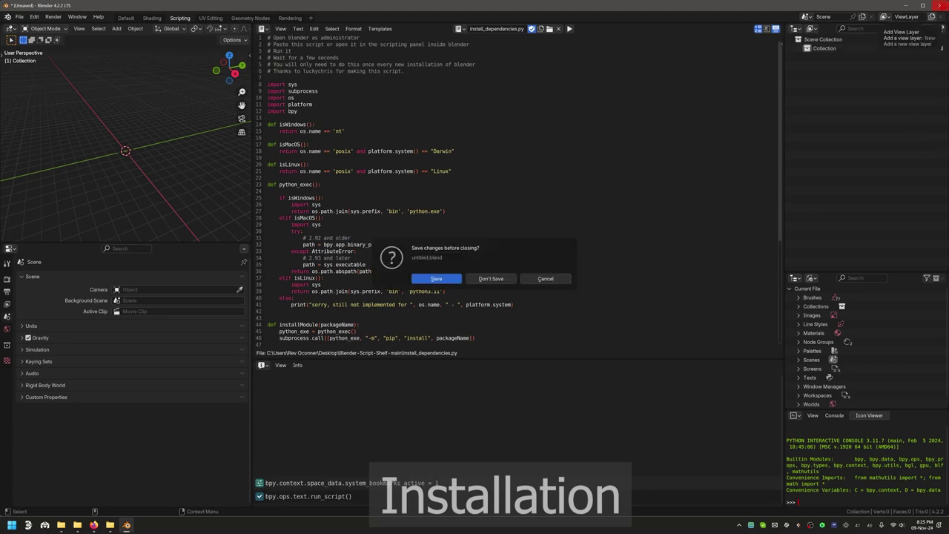
pyautogui.click(494, 279)
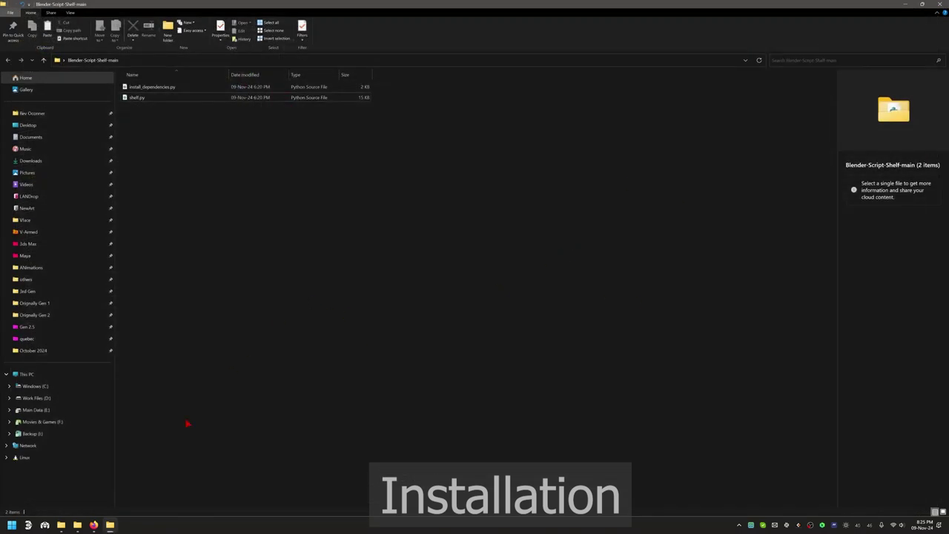
pyautogui.click(110, 525)
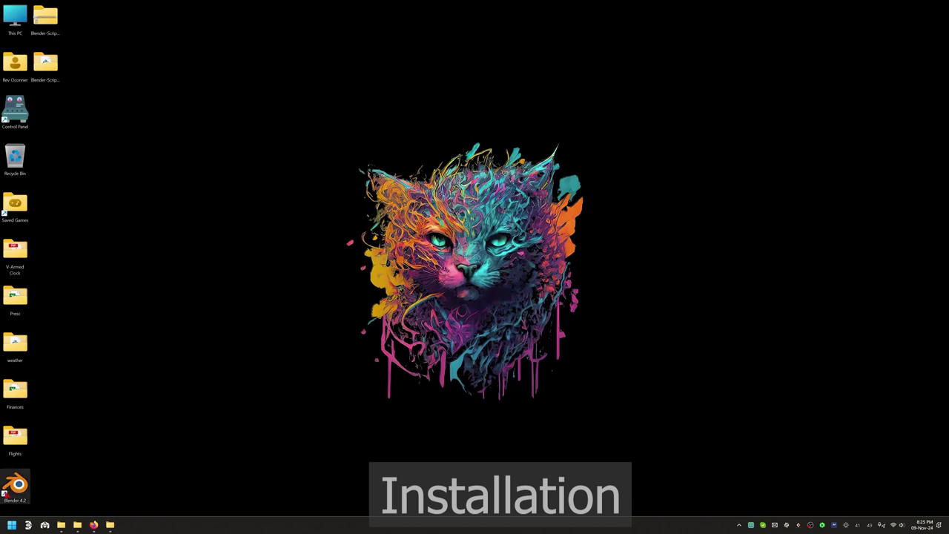
# Launch Blender 4.2 from the desktop and open the Add-ons section of its Preferences.
pyautogui.doubleClick(16, 486)
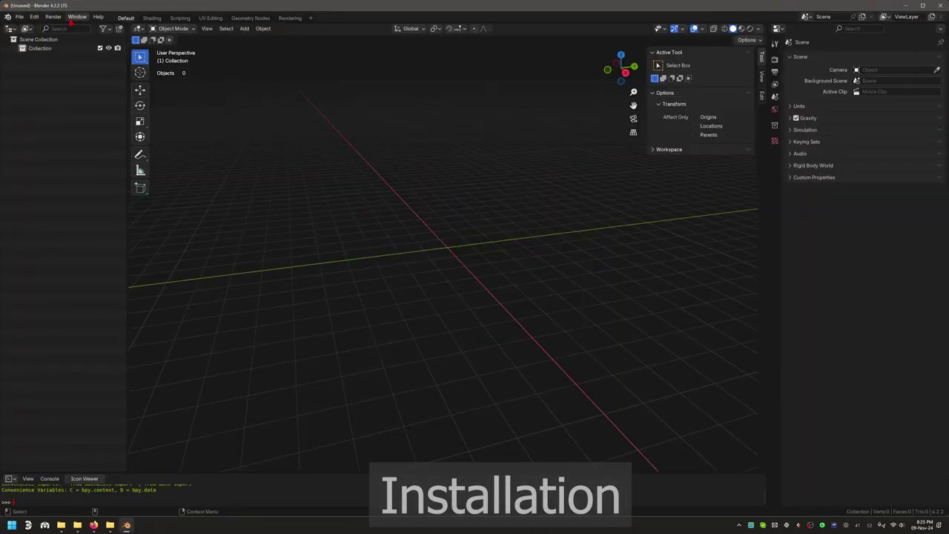
pyautogui.click(19, 17)
pyautogui.moveTo(34, 16)
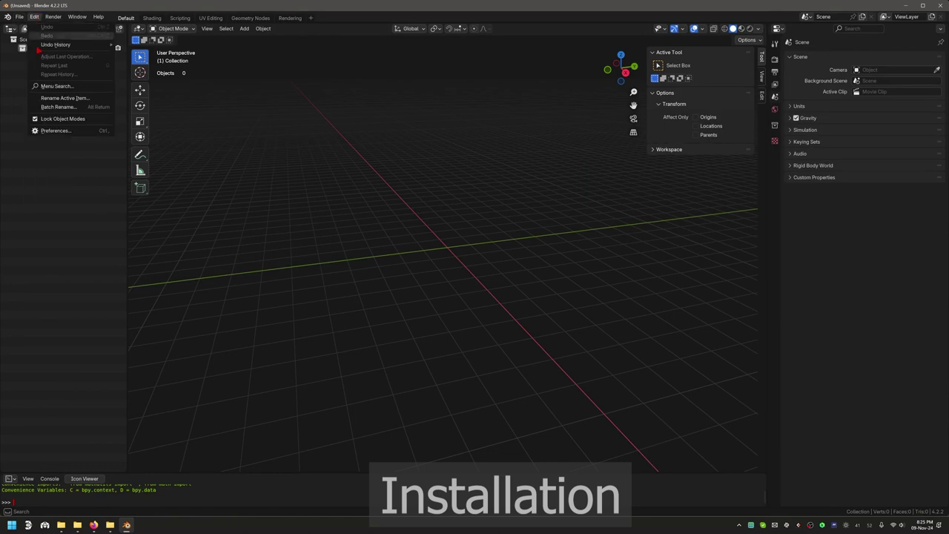
pyautogui.click(45, 131)
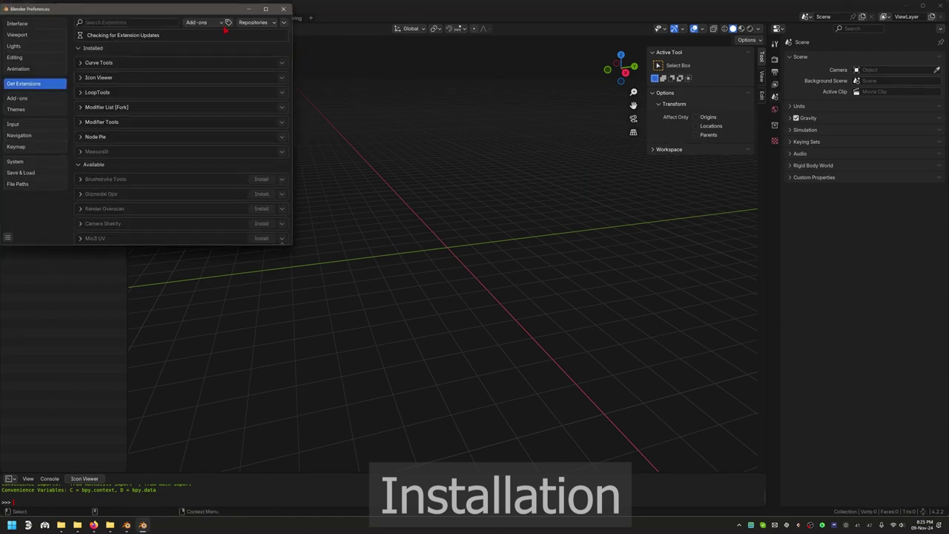
pyautogui.click(16, 98)
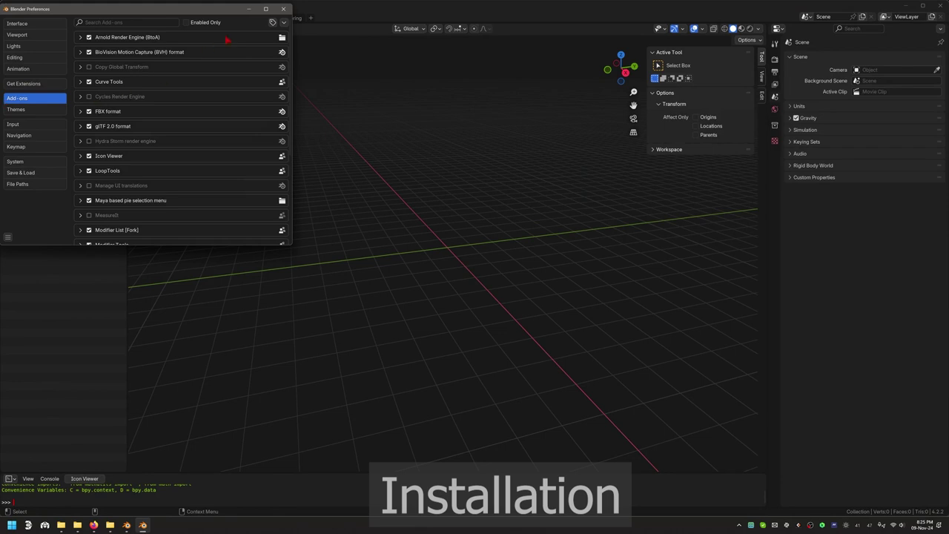
# Install the add-on from shelf.py in the Desktop's Blender-Script-Shelf-main folder, and check the Script Shelf entry's details before closing the Preferences.
pyautogui.click(284, 26)
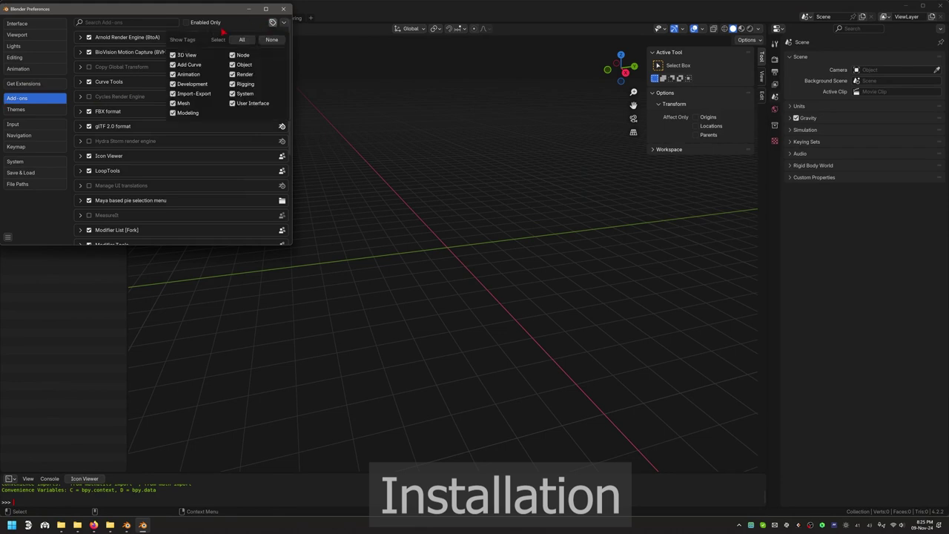
pyautogui.click(284, 27)
pyautogui.click(284, 28)
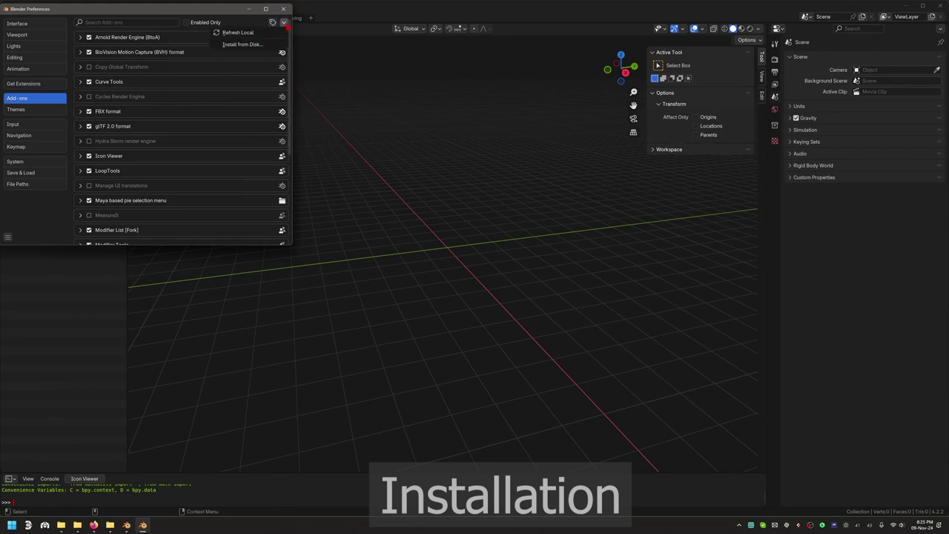
pyautogui.click(244, 44)
pyautogui.click(43, 69)
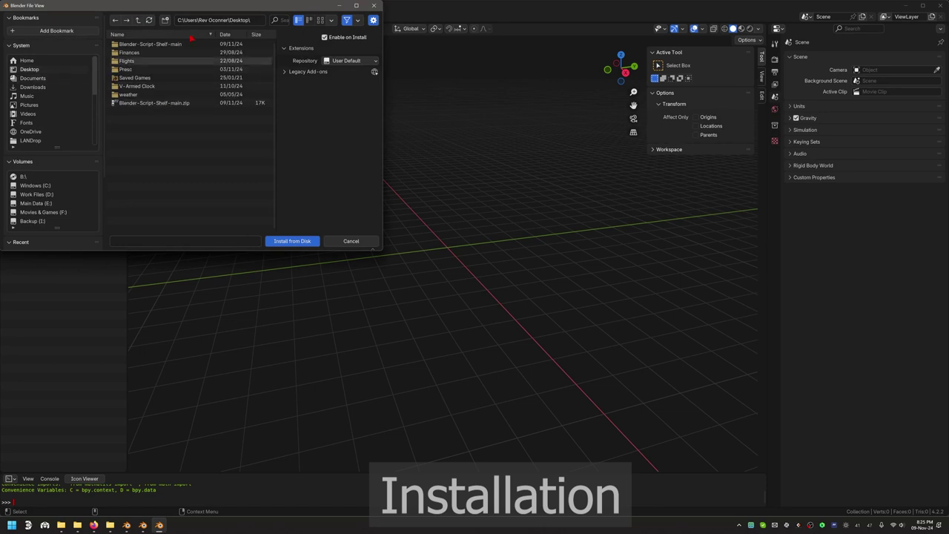
pyautogui.doubleClick(152, 44)
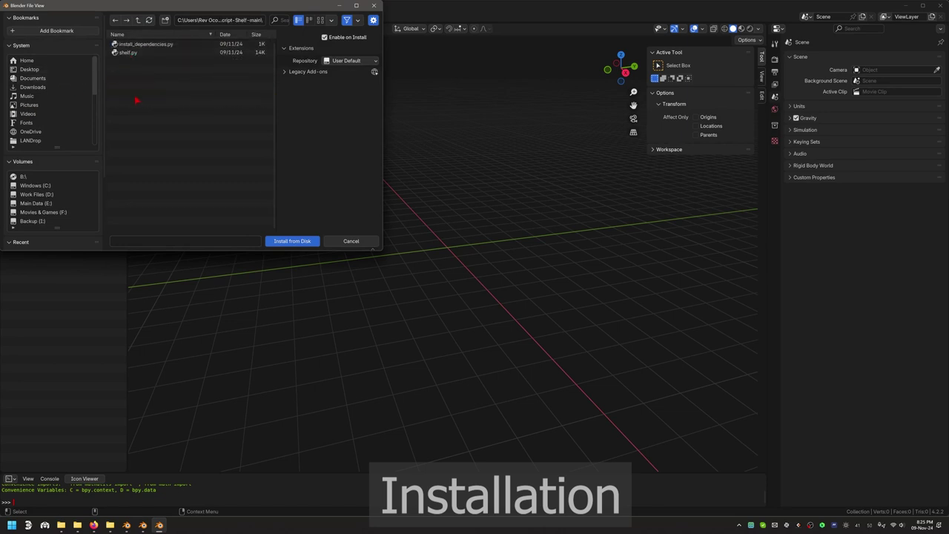
pyautogui.click(135, 54)
pyautogui.doubleClick(134, 54)
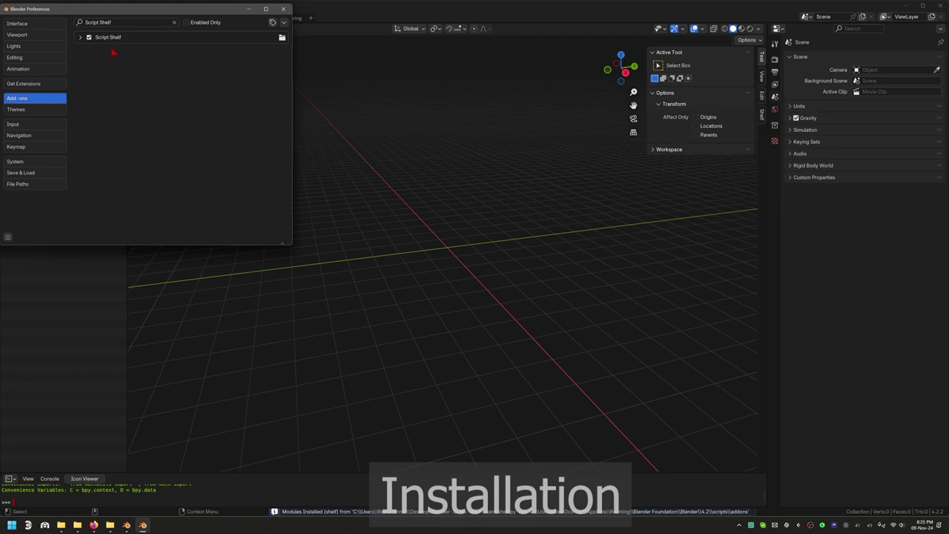
pyautogui.click(81, 37)
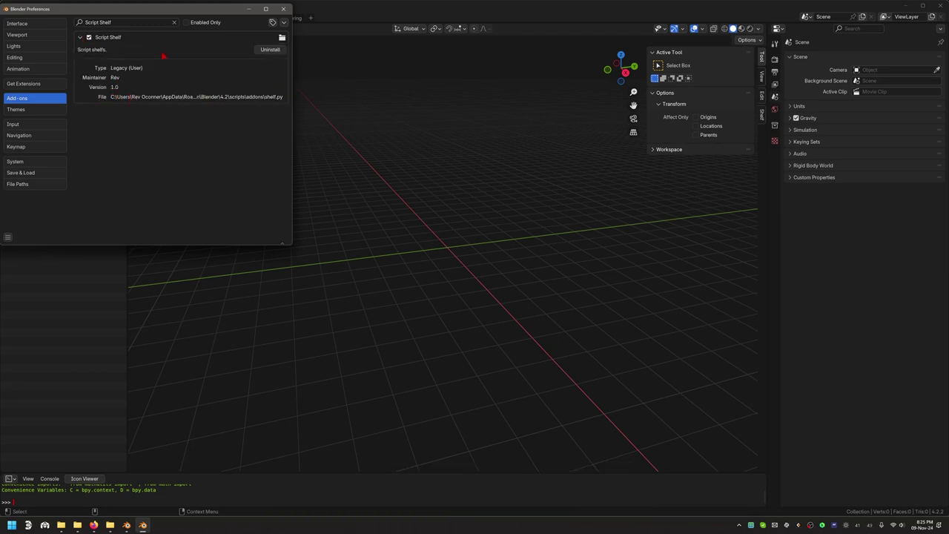
pyautogui.click(283, 9)
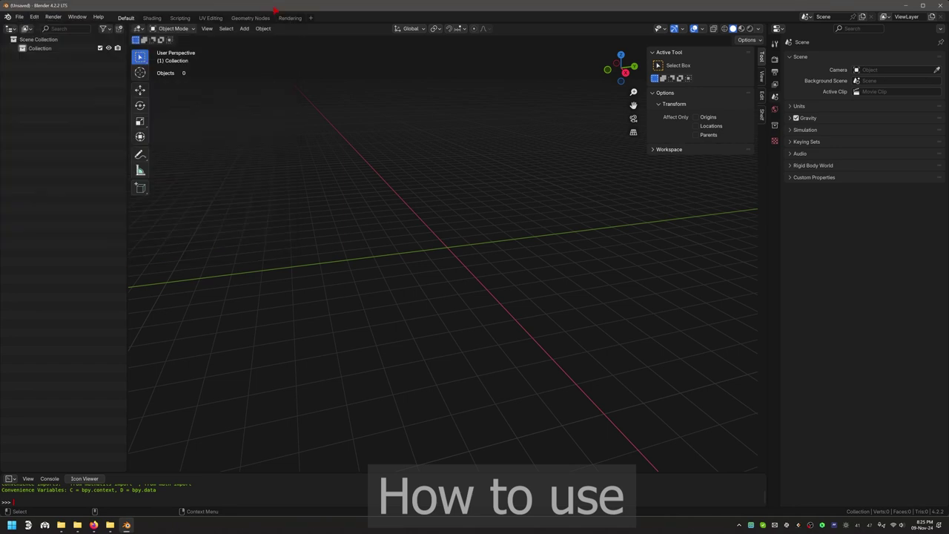
# Add a second panel to the Script Shelf in the viewport sidebar, and remove Script Shelf 2 again.
pyautogui.click(761, 117)
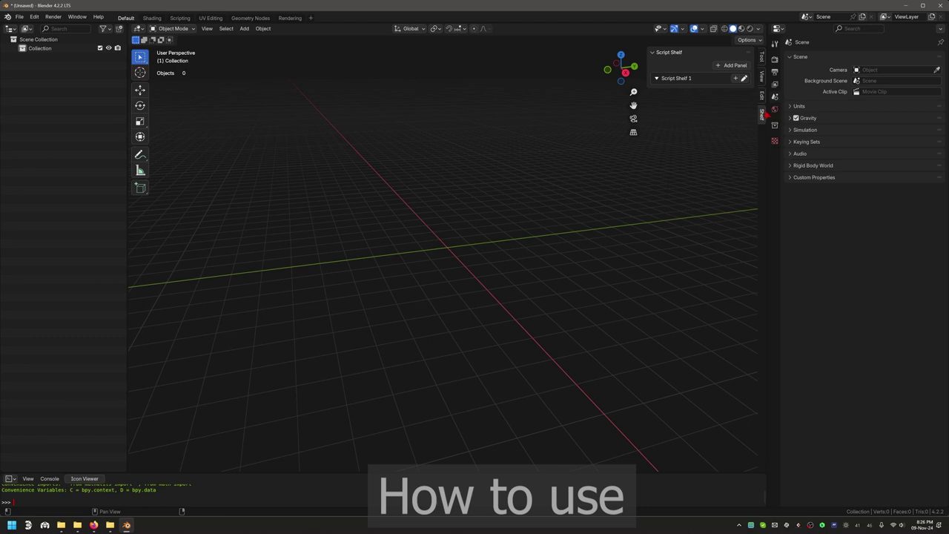
pyautogui.click(657, 78)
pyautogui.click(731, 65)
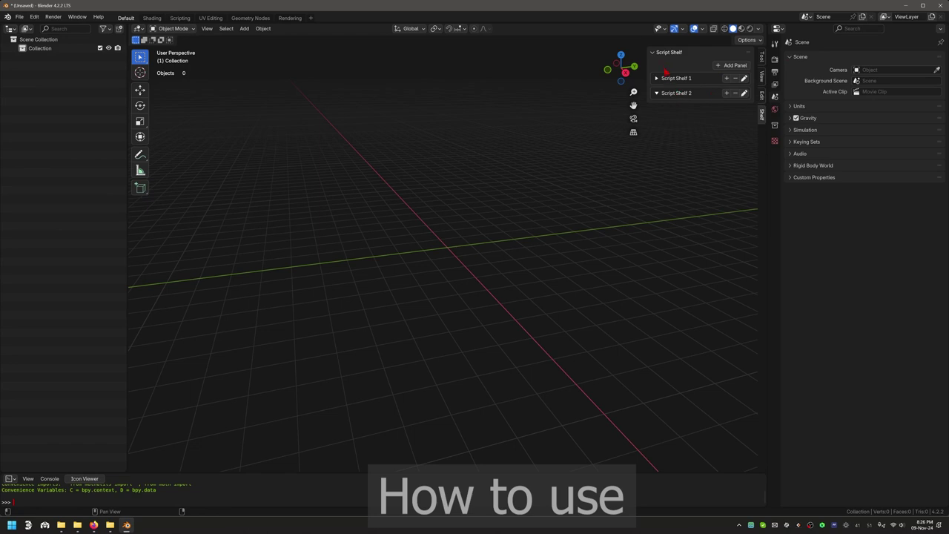
pyautogui.click(734, 93)
pyautogui.click(737, 121)
pyautogui.click(657, 78)
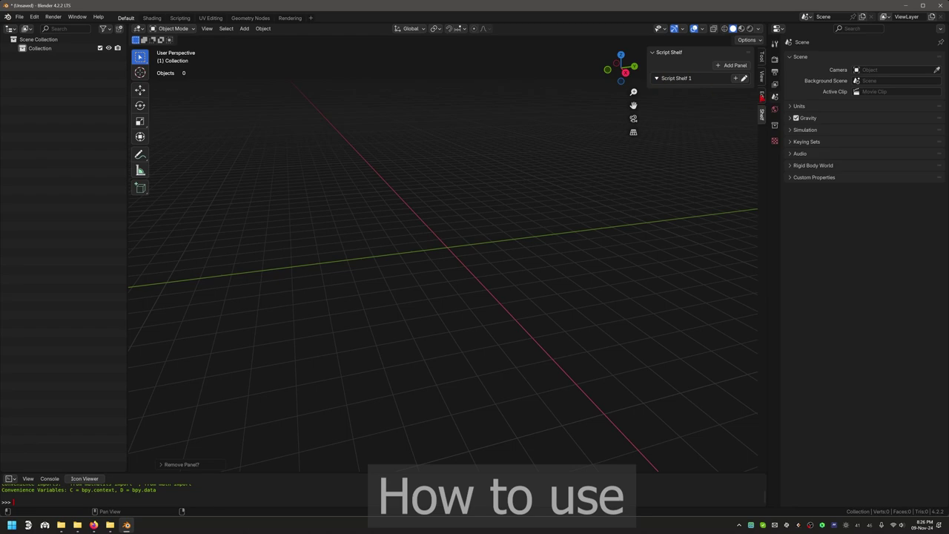
pyautogui.click(94, 525)
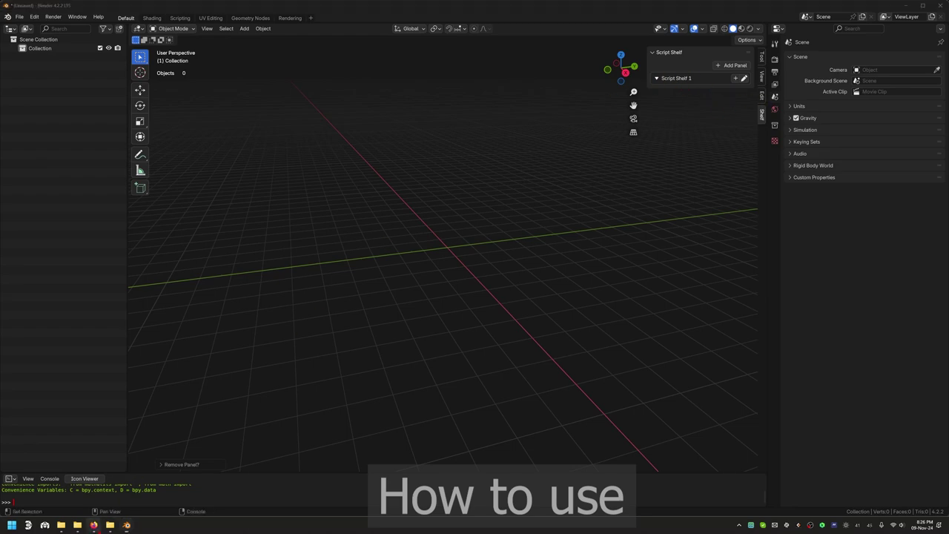
pyautogui.click(110, 525)
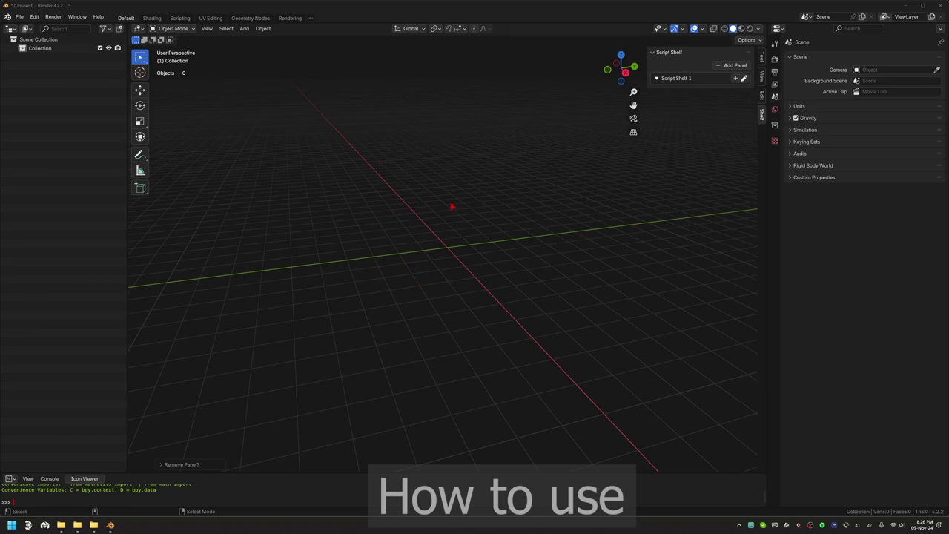
pyautogui.click(245, 29)
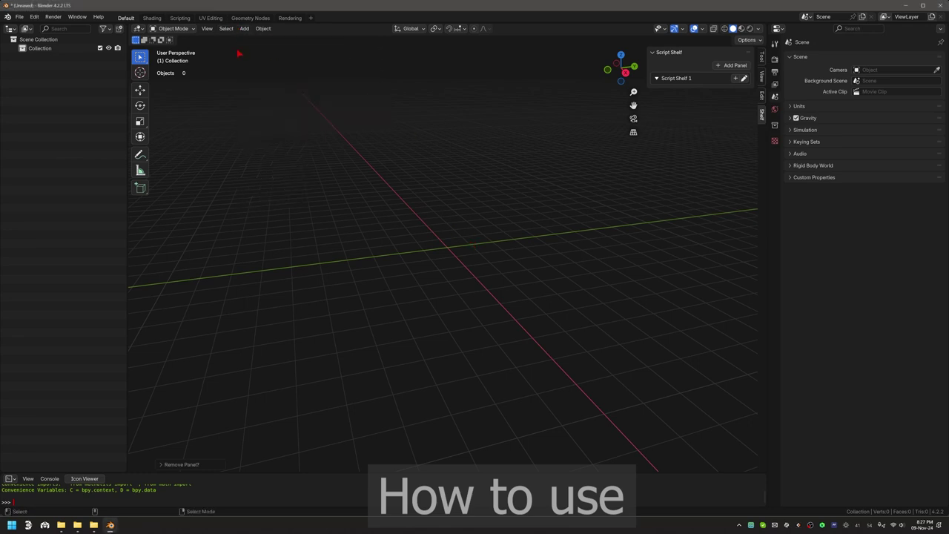
# In the Scripting workspace, show the 3D viewport's sidebar and widen the viewport area.
pyautogui.click(179, 18)
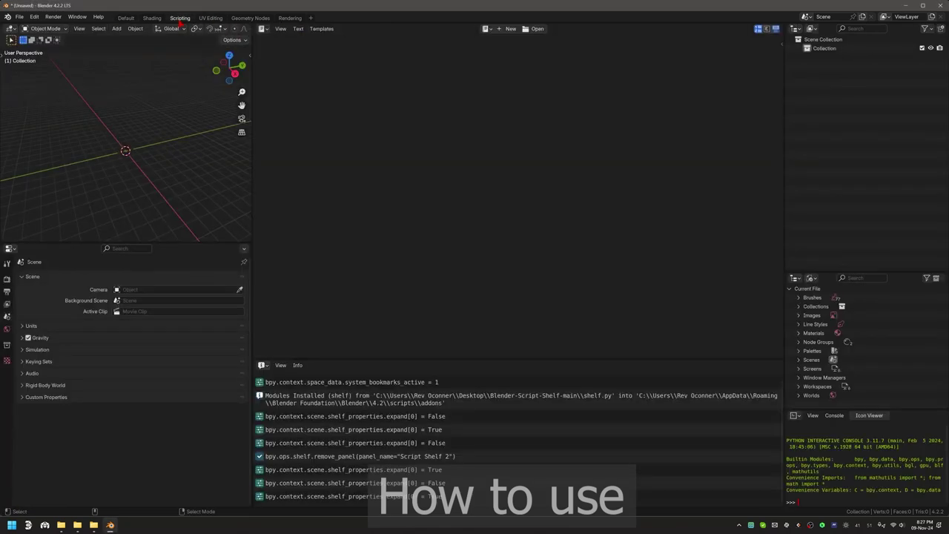
pyautogui.click(250, 55)
pyautogui.moveTo(254, 86); pyautogui.dragTo(342, 93)
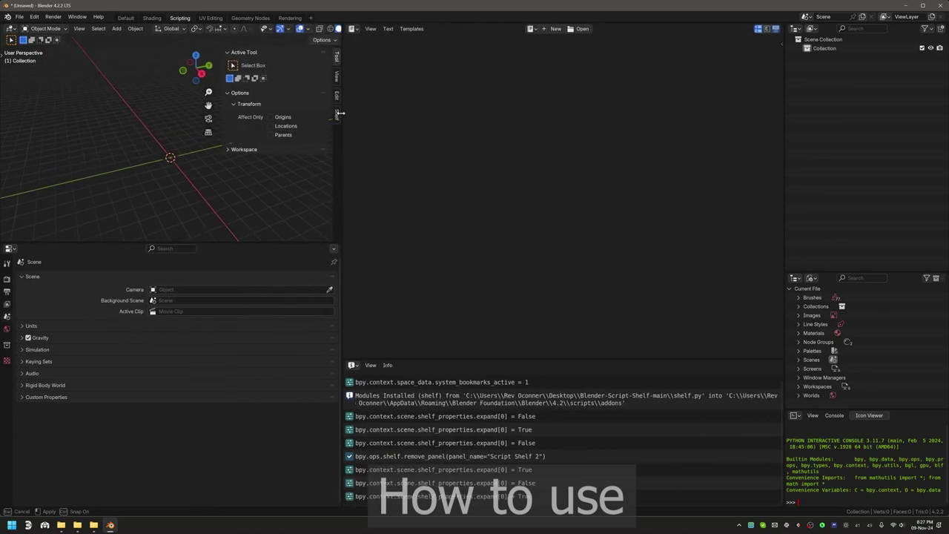
# Create a new text with a bpy script adding a size 2 cube at (0, 0, 0), and show the viewport's Script Shelf.
pyautogui.click(555, 28)
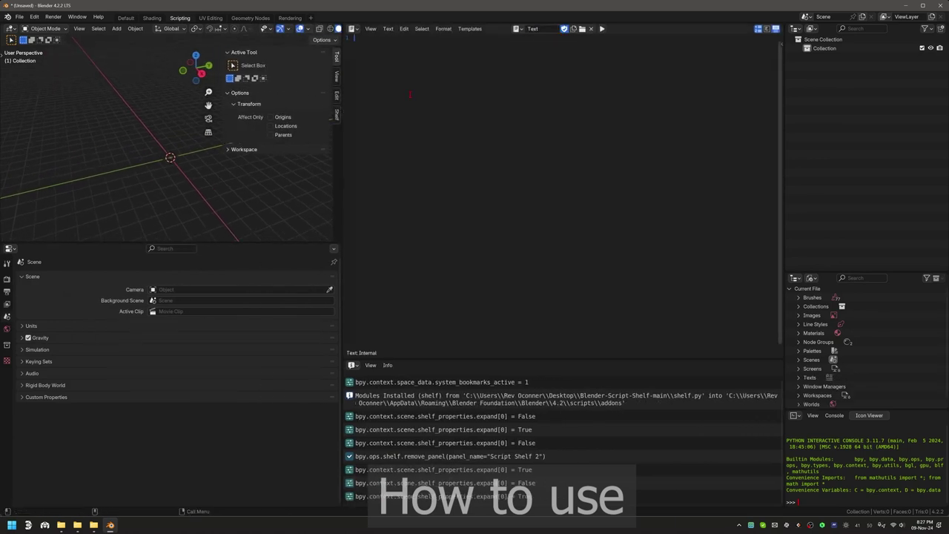
pyautogui.write("import bpy bpy.ops.mesh.primitive_cube_add(size=2, enter_editmode=False, align='WORLD', location=(0, 0, 0))")
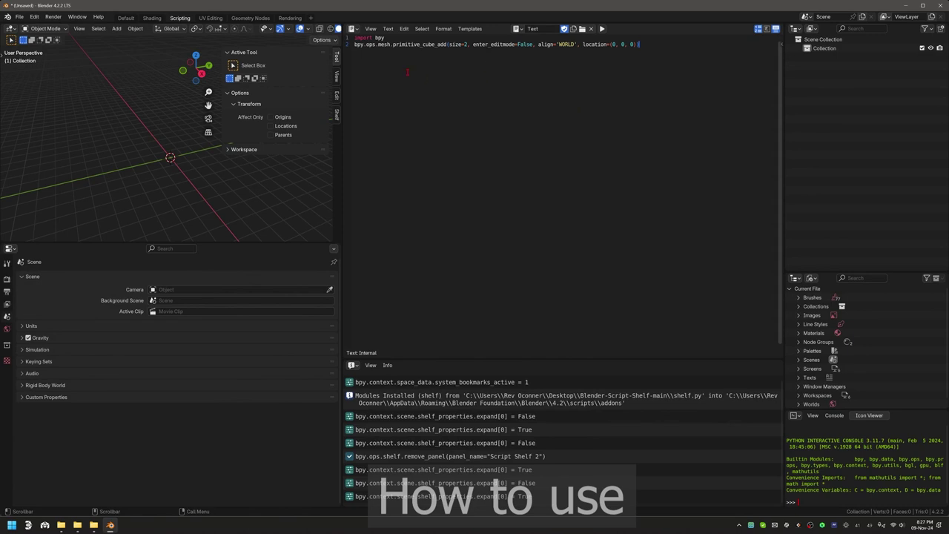
pyautogui.click(337, 114)
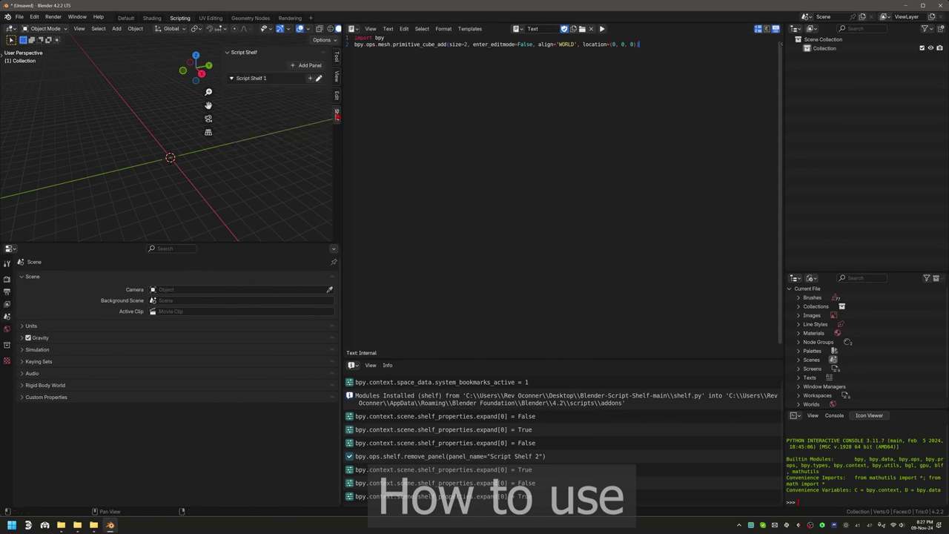
# Run the cube script from the text editor as a test and delete the resulting cube.
pyautogui.click(601, 28)
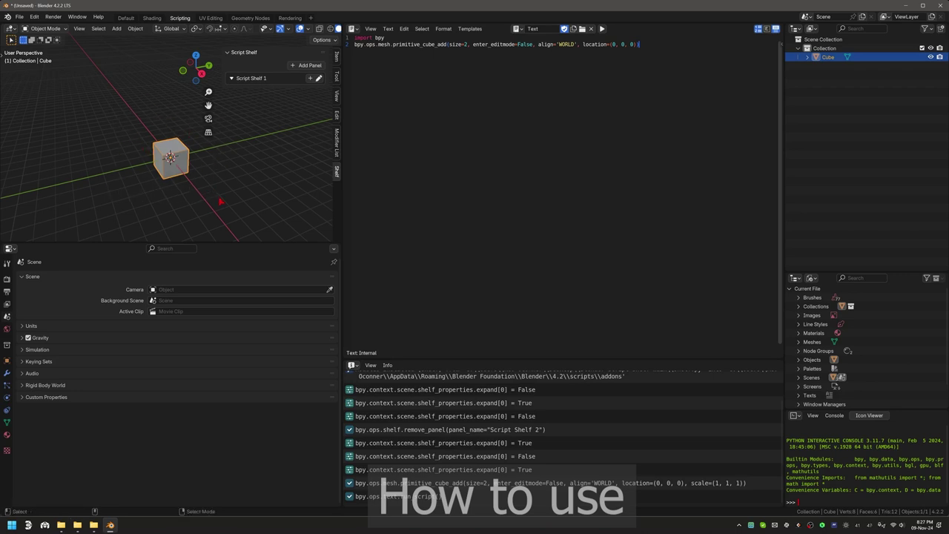
pyautogui.press('Delete')
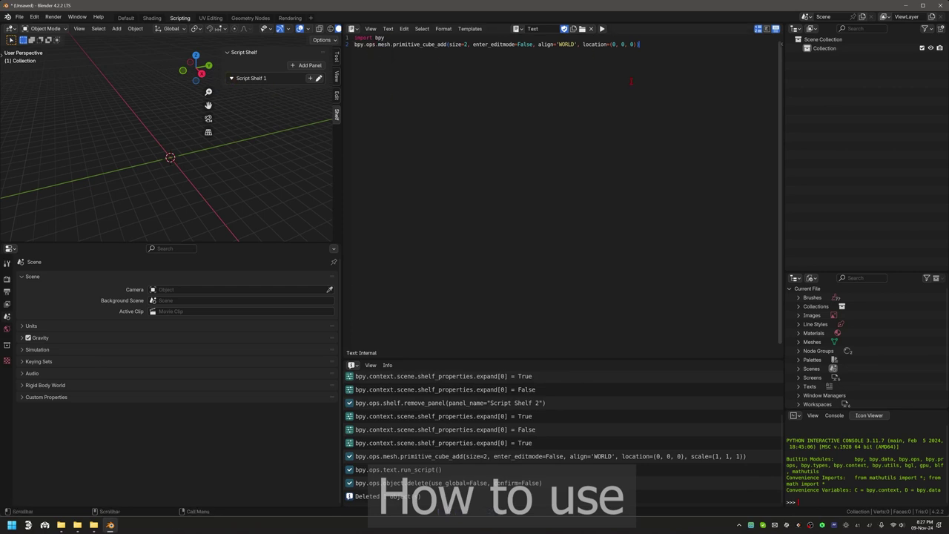
# Copy the whole cube script and add it to Script Shelf 1 as a script named "create cube".
pyautogui.hotkey('ctrl', 'a')
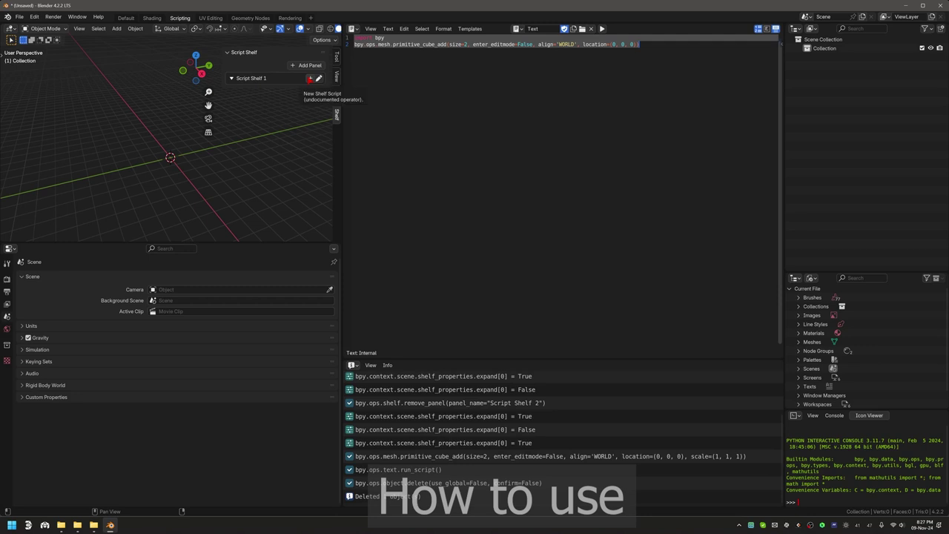
pyautogui.click(310, 79)
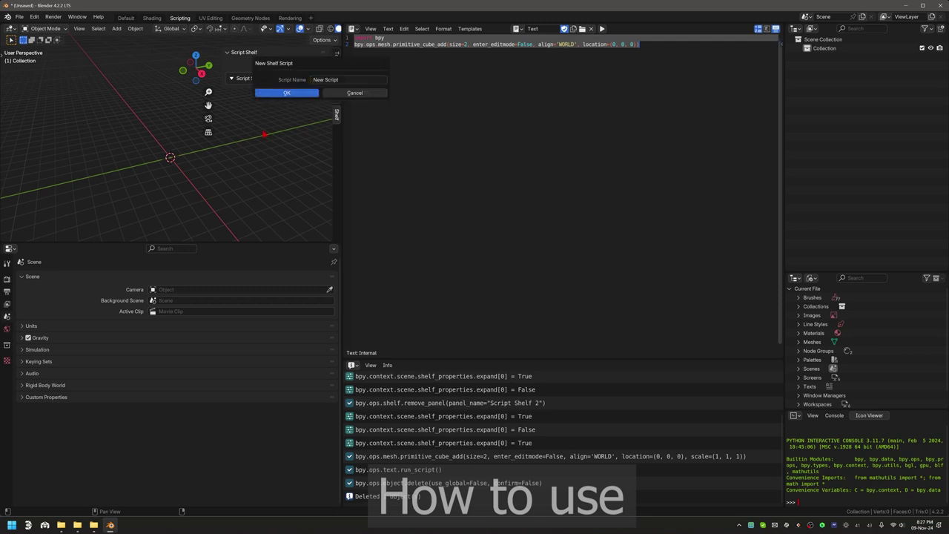
pyautogui.click(338, 79)
pyautogui.write('create cube')
pyautogui.click(304, 92)
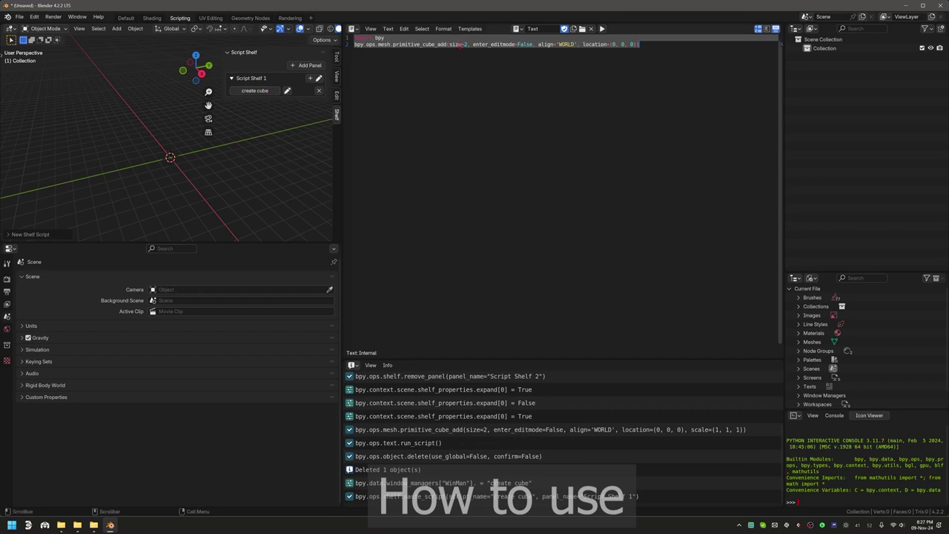
# Test the "create cube" shelf script and delete the cube it adds.
pyautogui.click(264, 93)
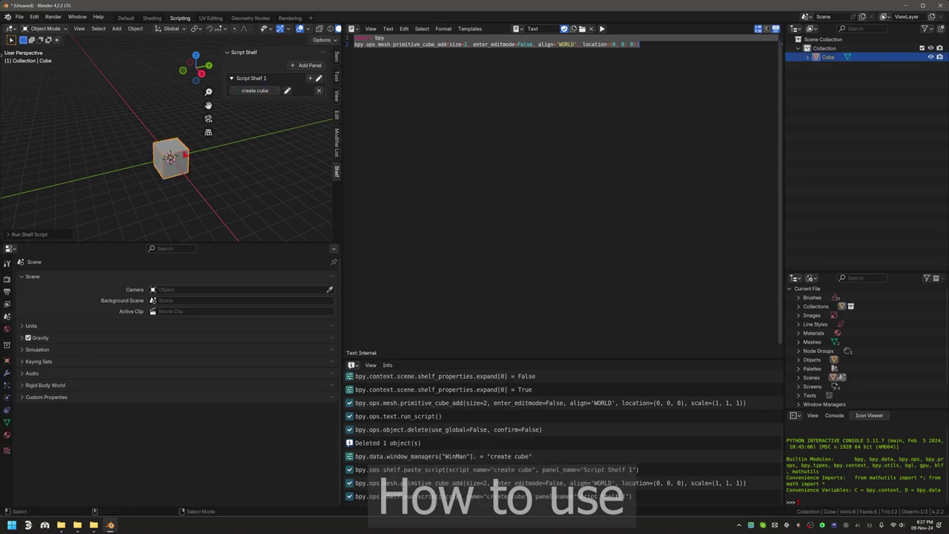
pyautogui.press('Delete')
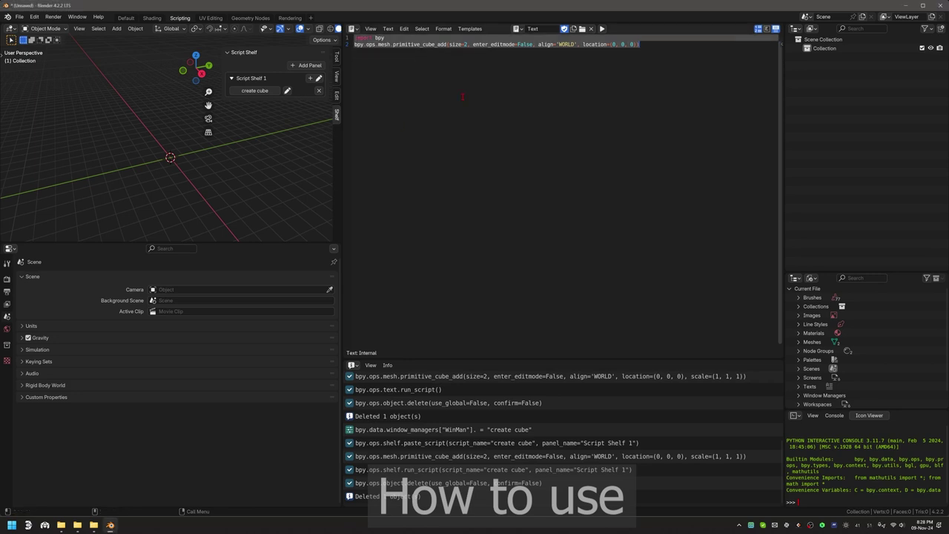
# Replace the text with a script setting overlay.show_cursor = False in every VIEW_3D area, and run it.
pyautogui.write("import bpy for area in bpy.context.screen.areas:     if area.type == 'VIEW_3D':         area.spaces[0].overlay.show_cursor = False")
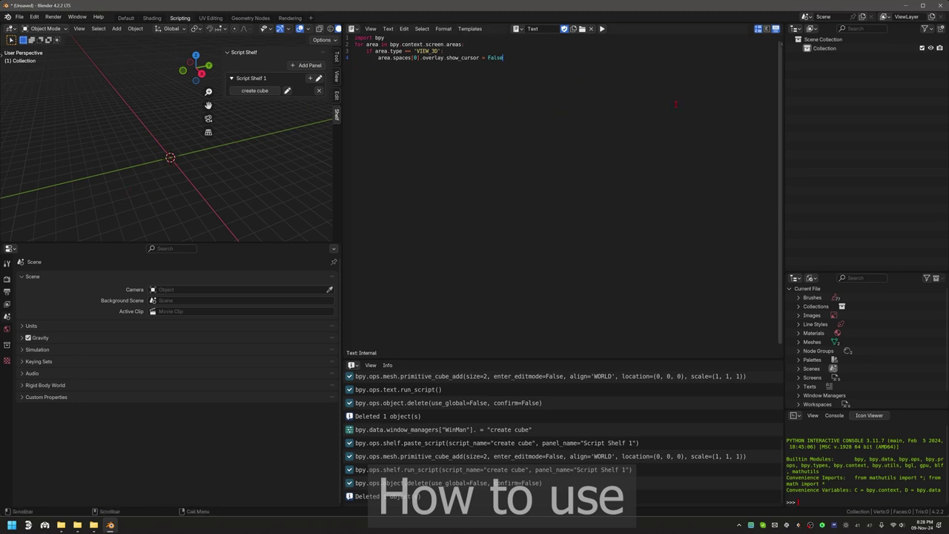
pyautogui.click(602, 29)
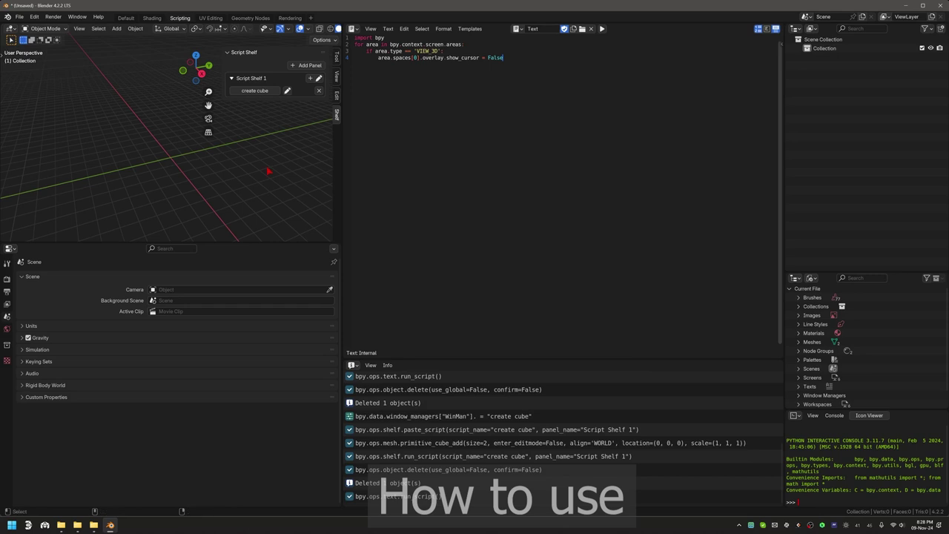
# Undo the script text replacement and turn the viewport's 3D Cursor overlay back on.
pyautogui.hotkey('ctrl', 'z')
pyautogui.click(308, 29)
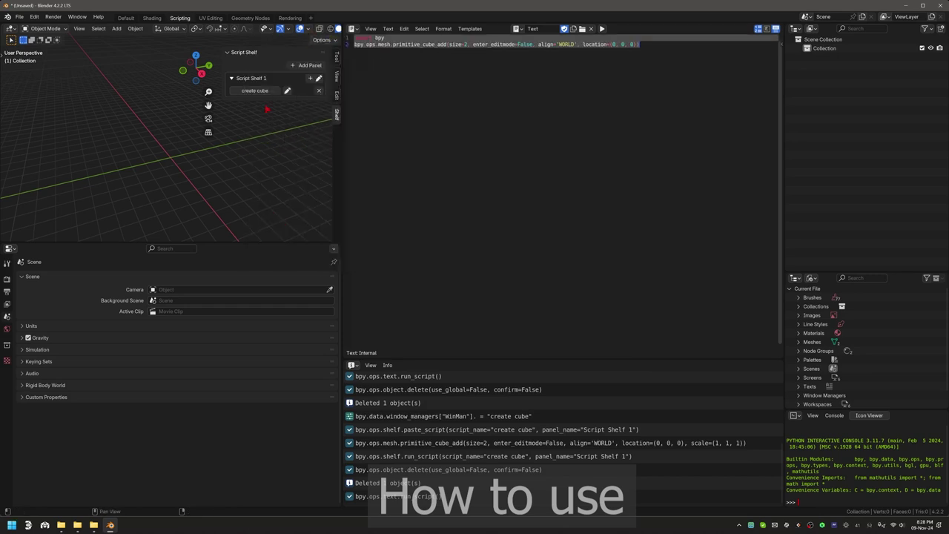
pyautogui.click(308, 29)
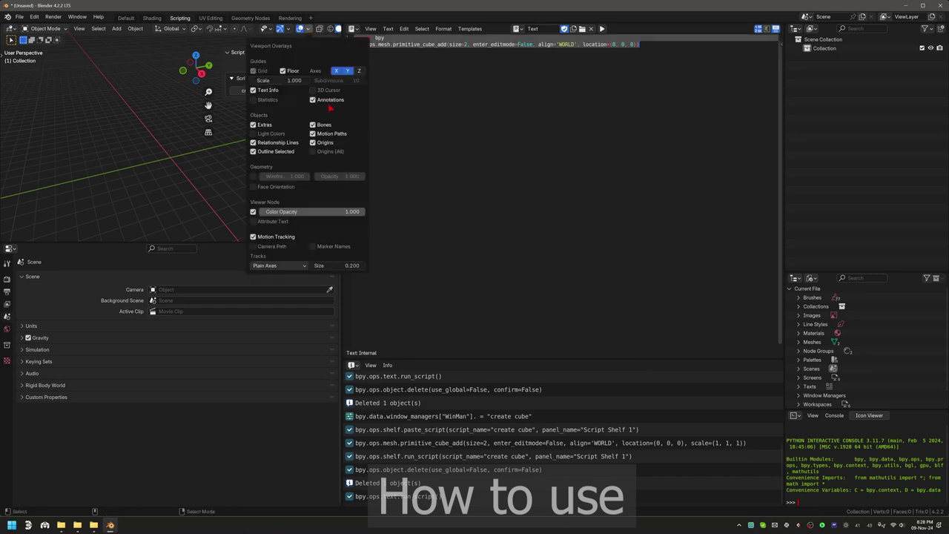
pyautogui.click(313, 90)
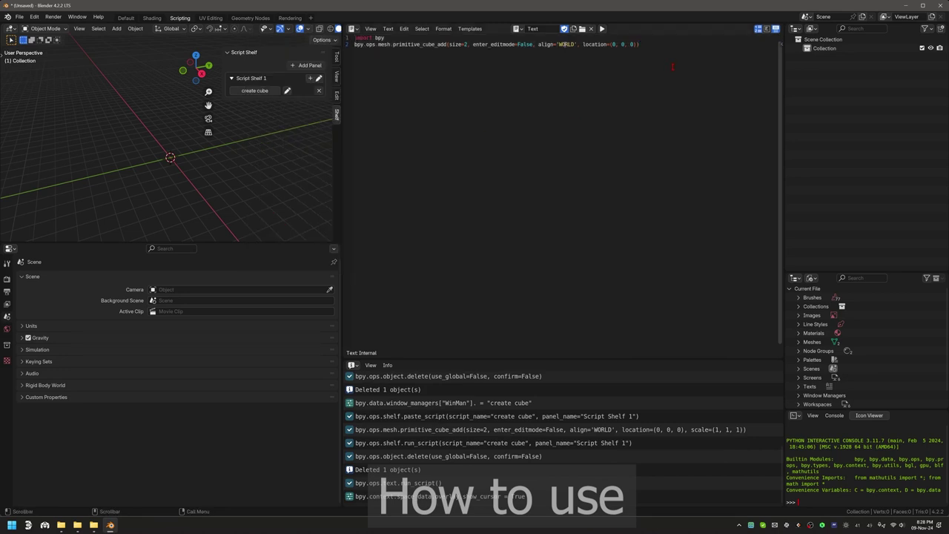
# Add the copied script to Script Shelf 1 as a script named "hide cursor".
pyautogui.hotkey('ctrl', 'a')
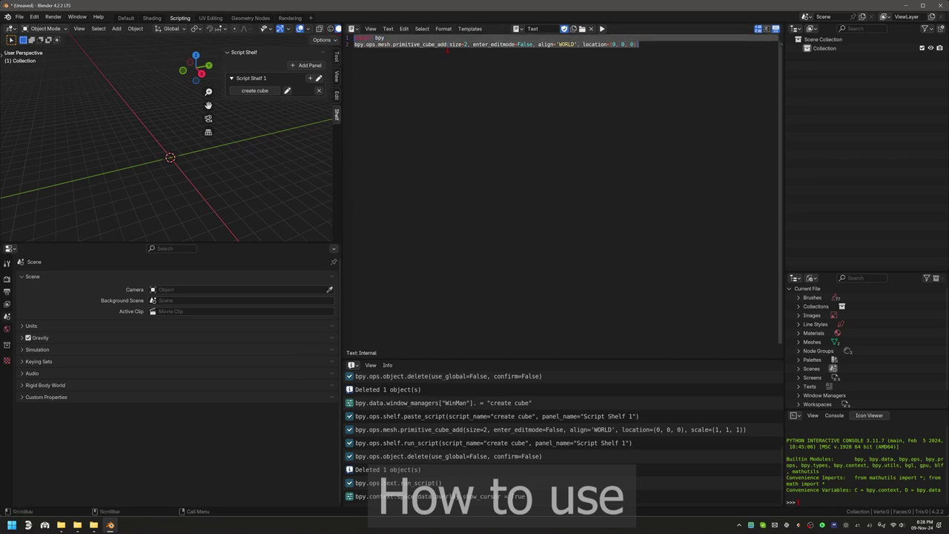
pyautogui.click(310, 77)
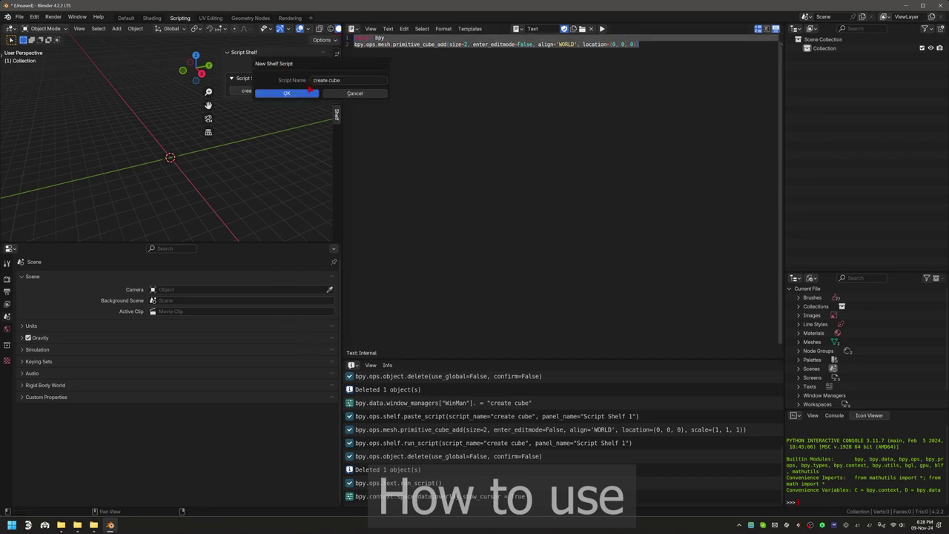
pyautogui.click(340, 81)
pyautogui.write('hide cursor')
pyautogui.click(288, 94)
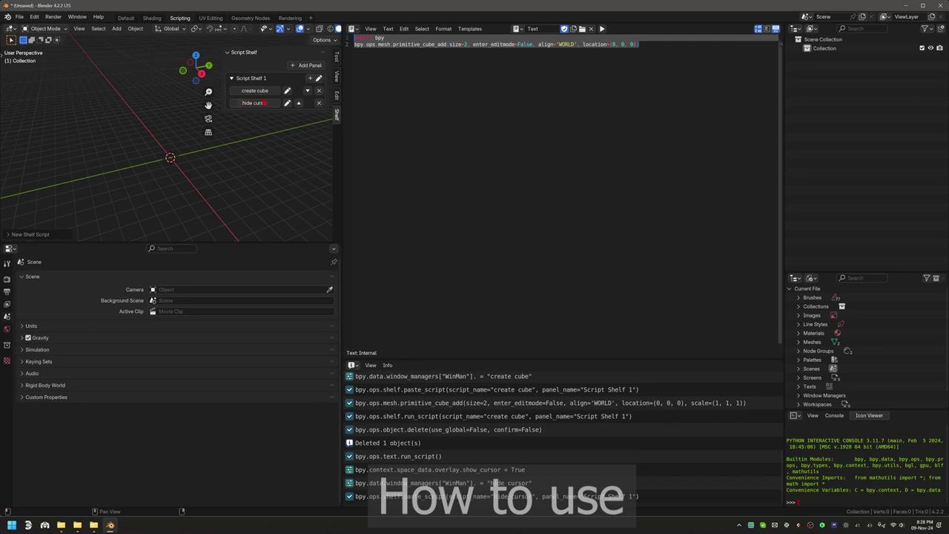
# Shift the "hide cursor" script up and down within Script Shelf 1, leaving it above "create cube".
pyautogui.click(298, 103)
pyautogui.click(307, 91)
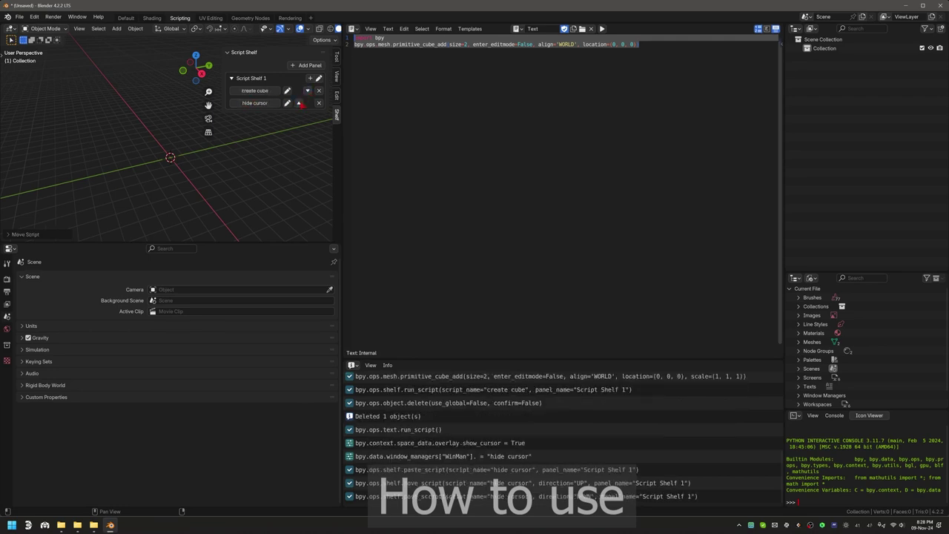
pyautogui.click(299, 103)
pyautogui.click(307, 90)
pyautogui.click(299, 104)
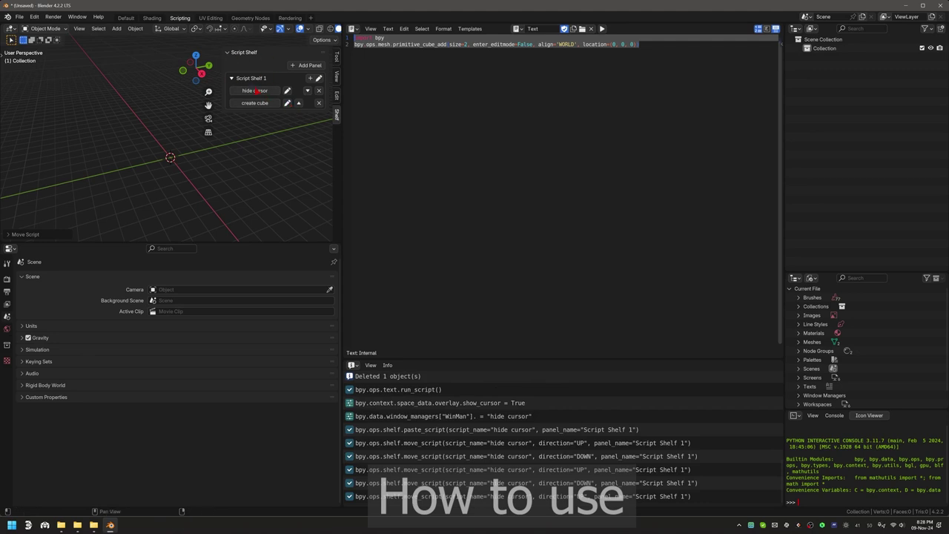
# Add a second shelf panel and rename Script Shelf 1 to "cube and cursor".
pyautogui.click(300, 64)
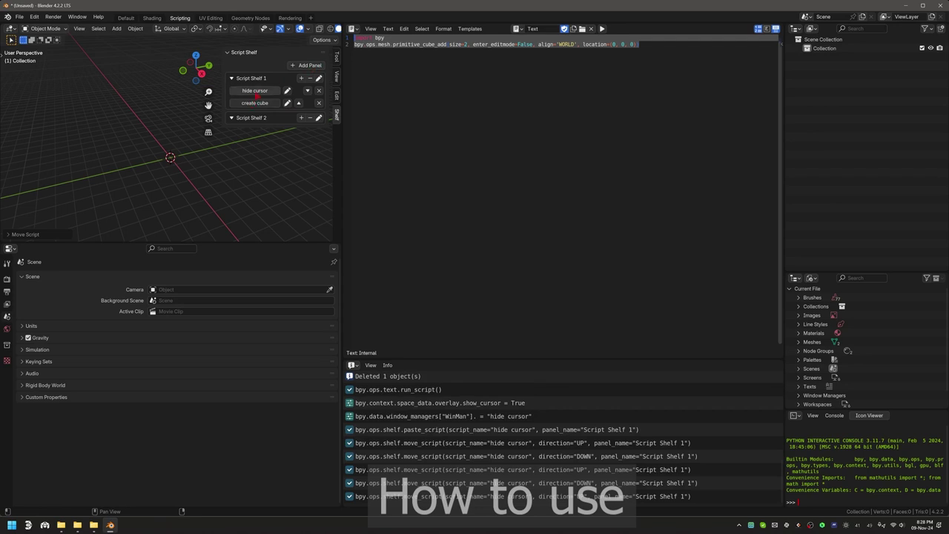
pyautogui.click(319, 79)
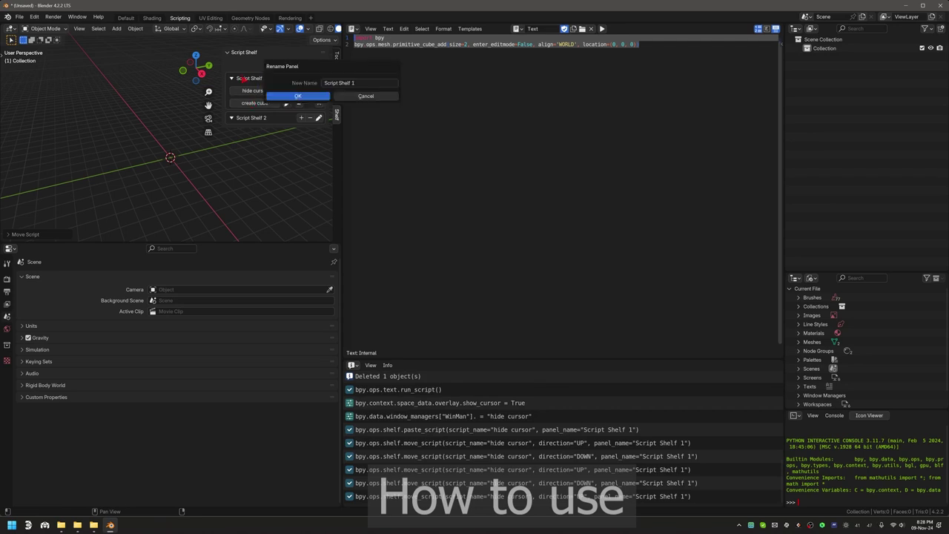
pyautogui.click(361, 83)
pyautogui.write('cube and cursor')
pyautogui.click(309, 97)
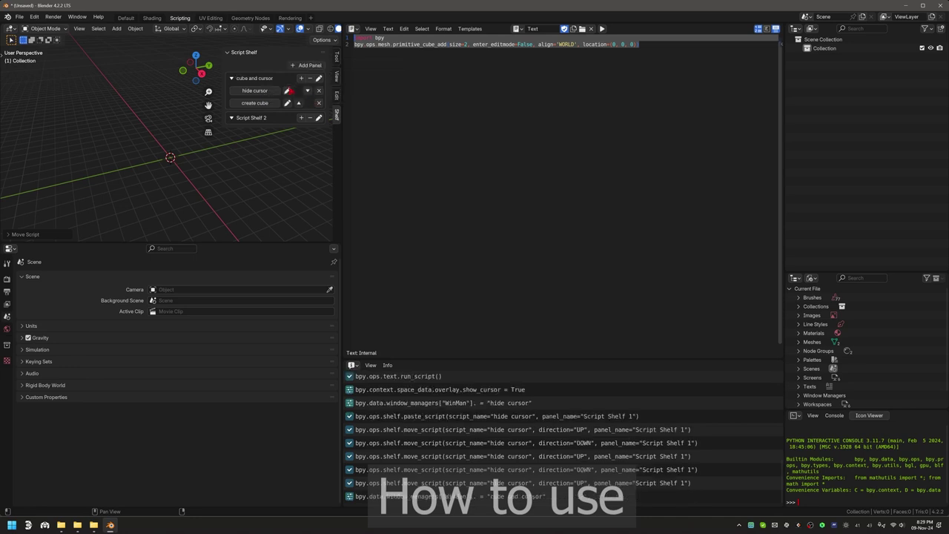
pyautogui.click(232, 118)
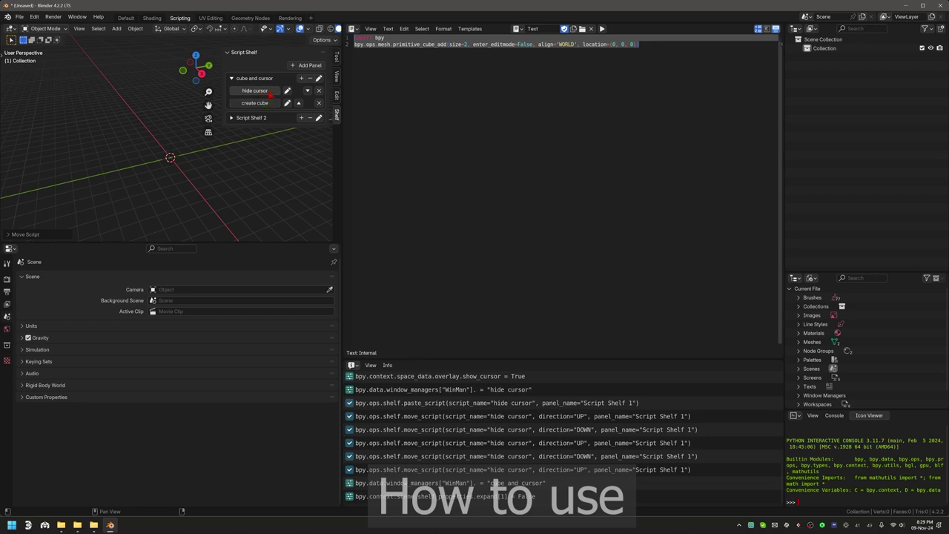
# Replace the text with a script setting overlay.grid_scale = 0 and overlay.show_floor = False in every VIEW_3D area.
pyautogui.click(530, 45)
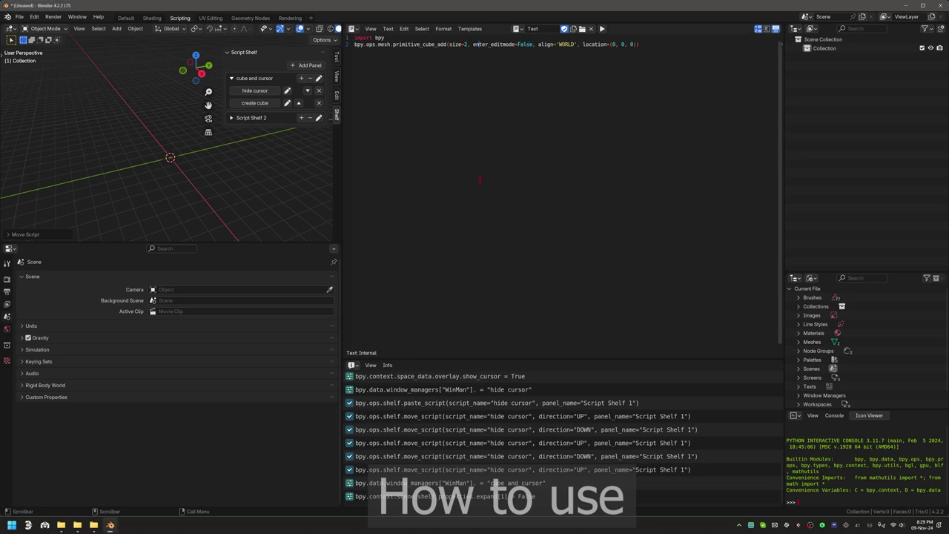
pyautogui.hotkey('ctrl', 'a')
pyautogui.write("import bpy for area in bpy.context.screen.areas:     if area.type == 'VIEW_3D':         area.spaces[0].overlay.grid_scale = 0         area.spaces[0].overlay.show_floor = False")
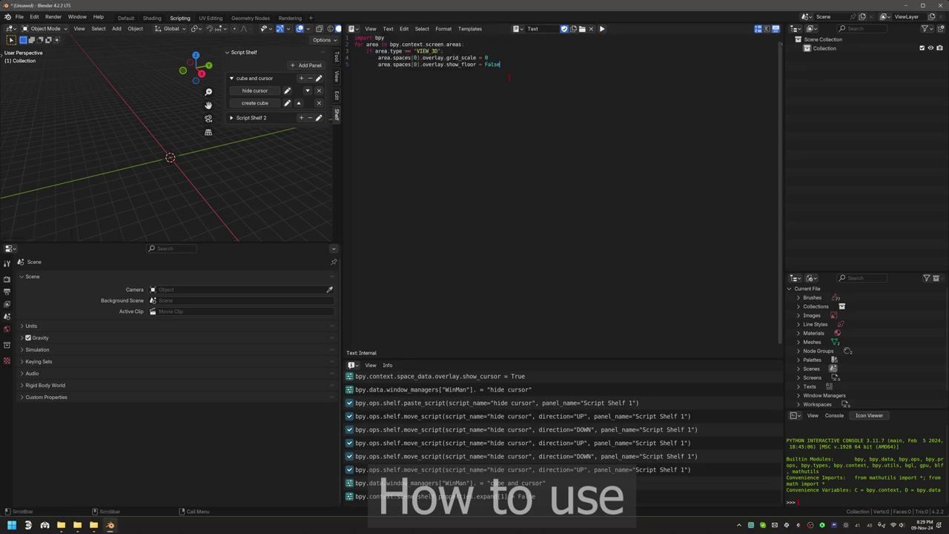
# Copy the whole grid script, add it to Script Shelf 2 as "hide grid", and expand that panel.
pyautogui.hotkey('ctrl', 'a')
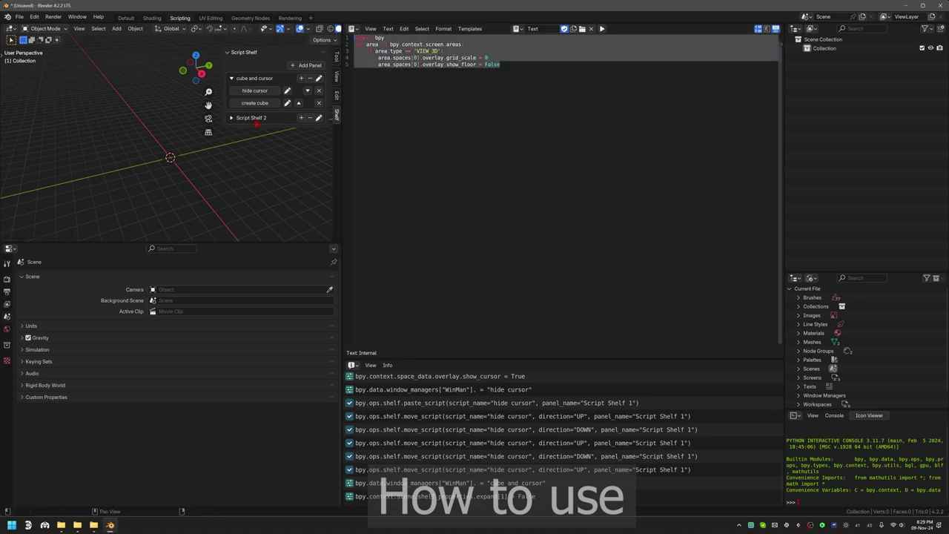
pyautogui.click(301, 117)
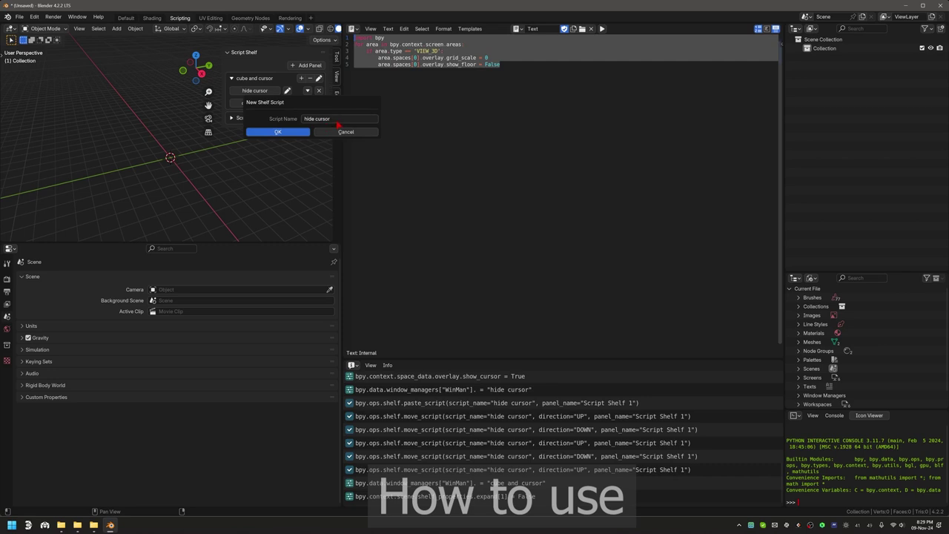
pyautogui.click(336, 119)
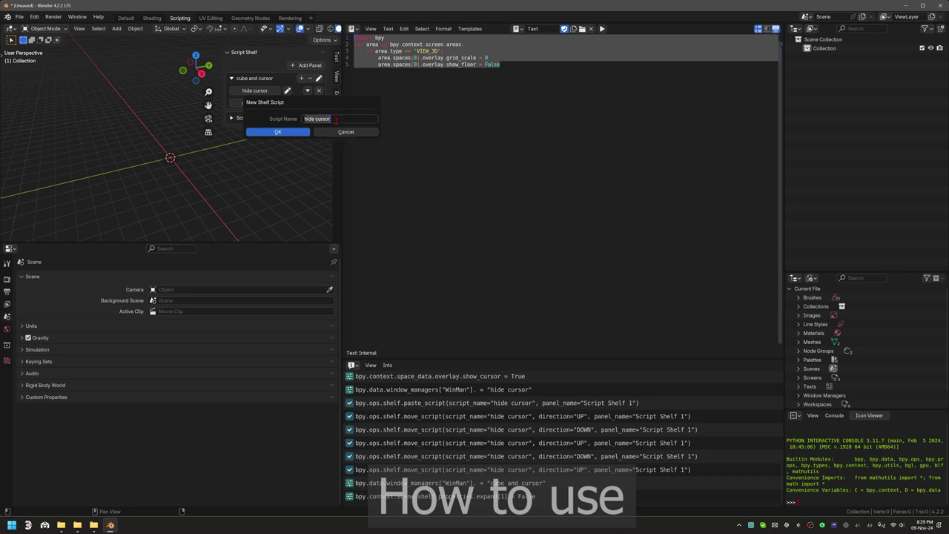
pyautogui.write('hide grid')
pyautogui.click(278, 132)
pyautogui.click(251, 117)
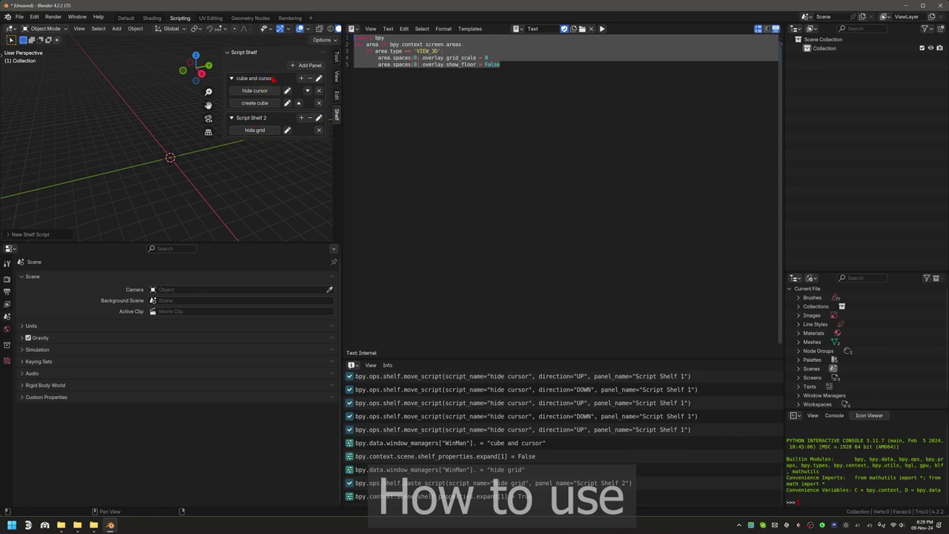
# Move the "hide grid" script from Script Shelf 2 to the "cube and cursor" panel.
pyautogui.click(288, 130)
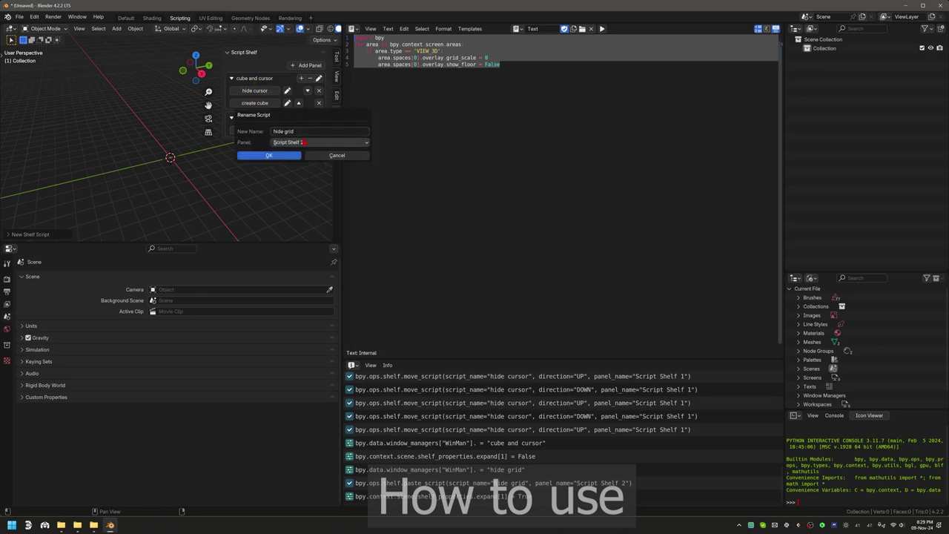
pyautogui.click(303, 141)
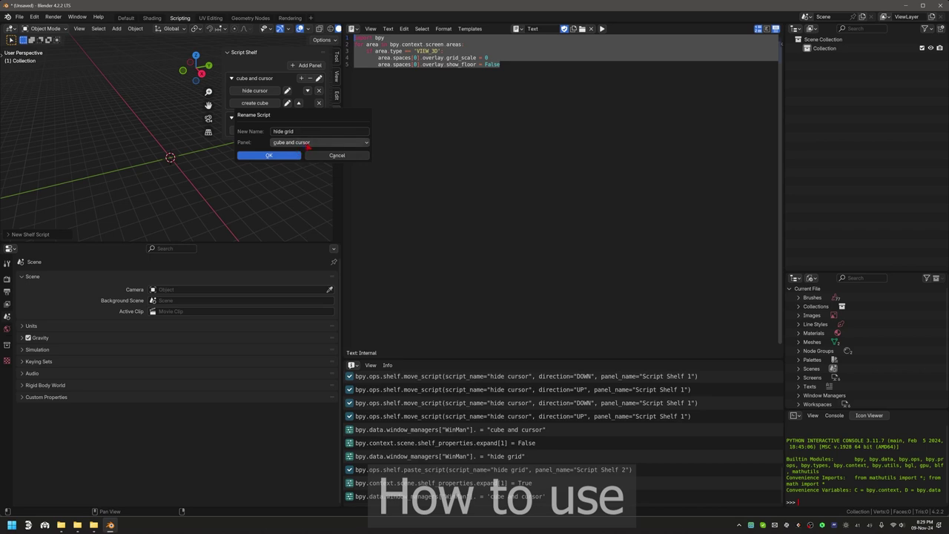
pyautogui.click(295, 152)
pyautogui.click(269, 155)
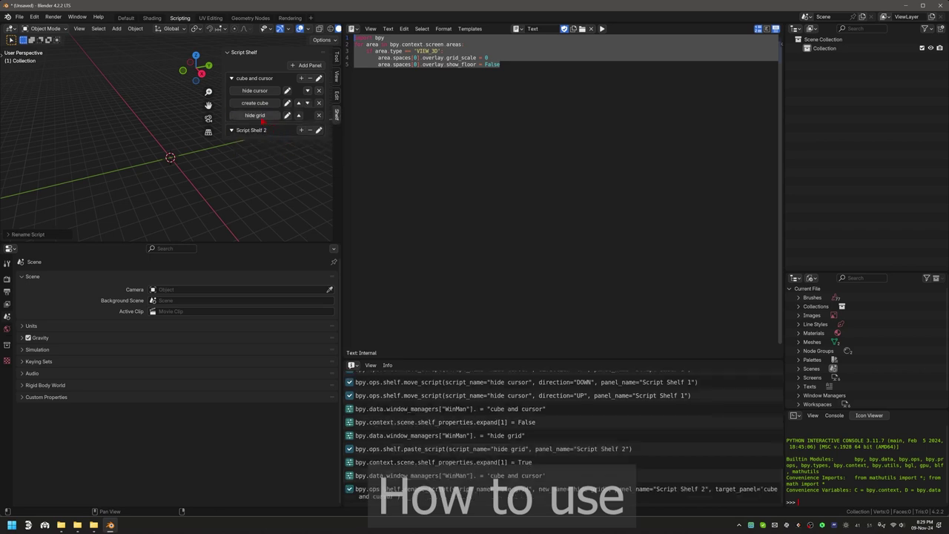
# Reorder the scripts in the "cube and cursor" panel to create cube, hide grid, hide cursor.
pyautogui.click(299, 115)
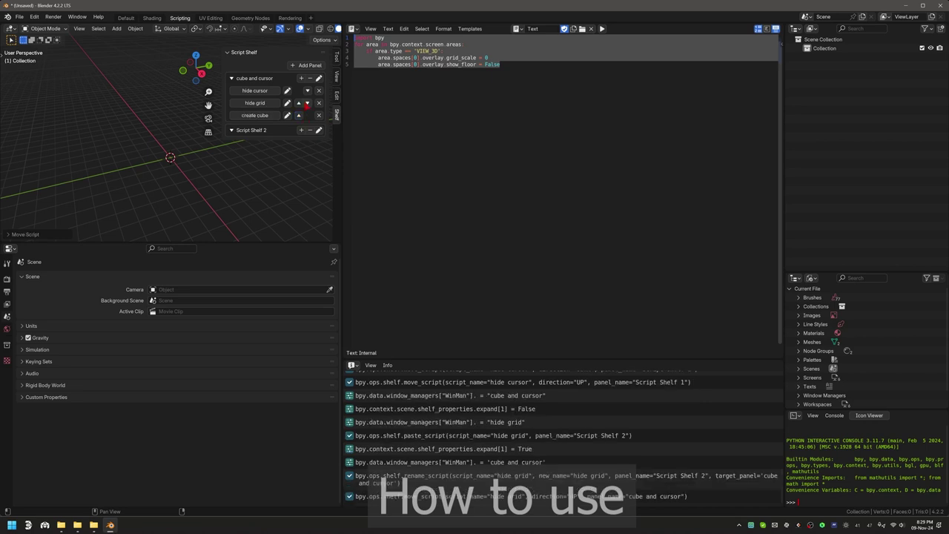
pyautogui.click(299, 103)
pyautogui.click(307, 103)
pyautogui.click(307, 91)
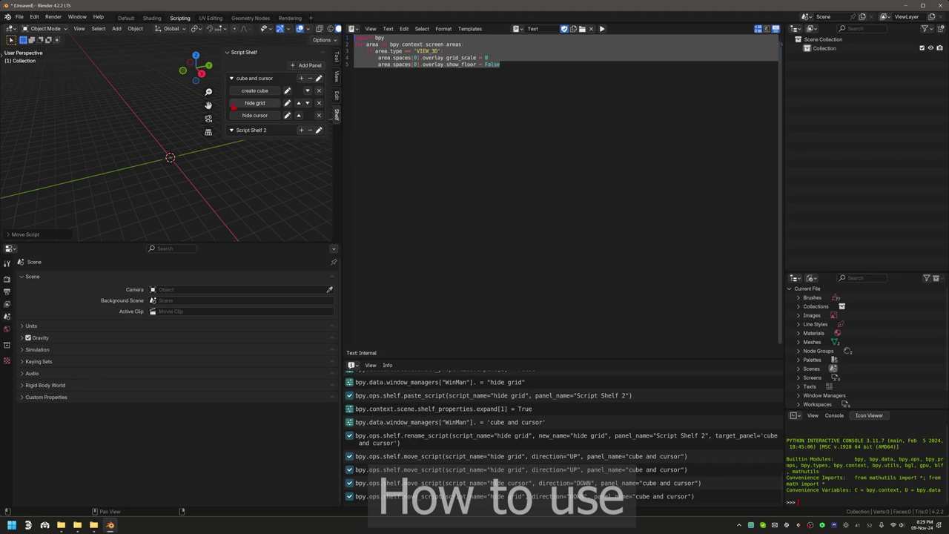
# Rename the "hide grid" script to "hide grid 2" and run it from the shelf.
pyautogui.click(288, 104)
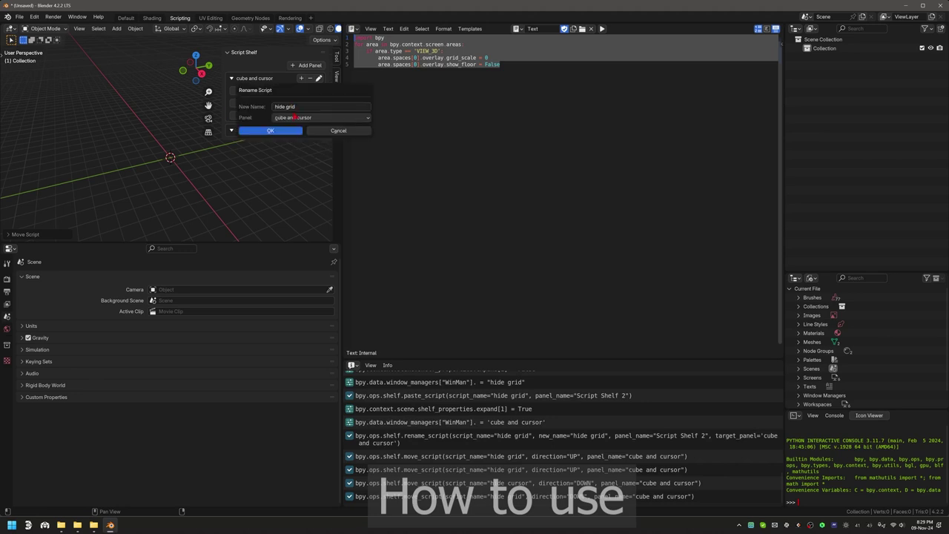
pyautogui.click(312, 106)
pyautogui.write('2')
pyautogui.click(280, 133)
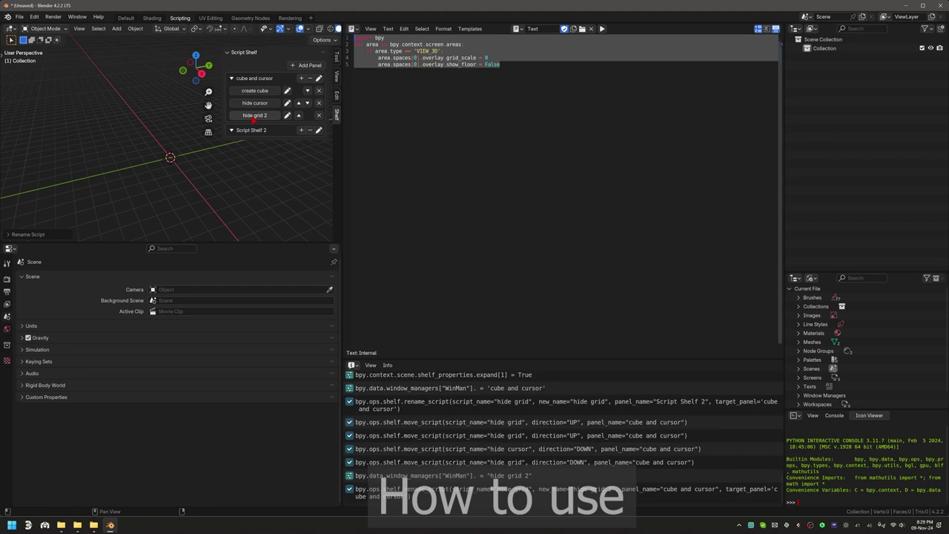
pyautogui.click(254, 117)
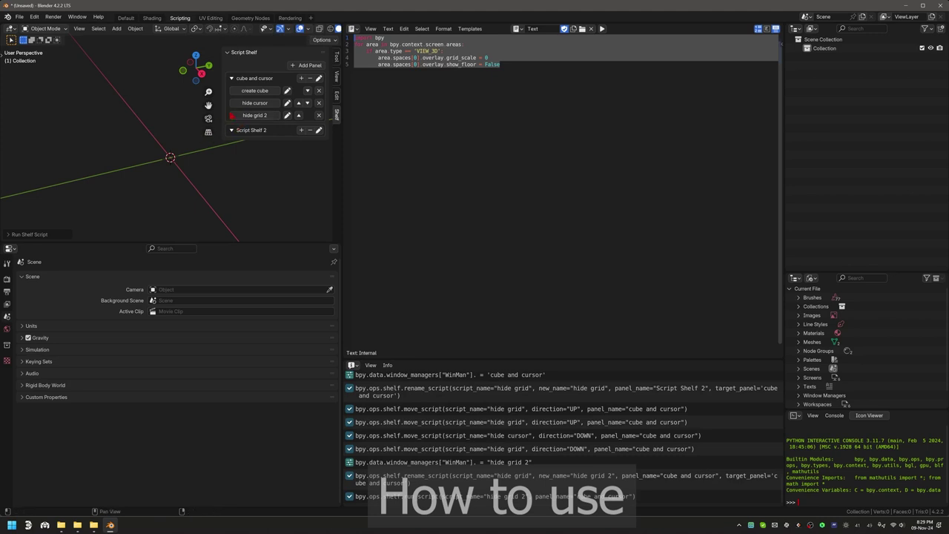
# Rename the empty Script Shelf 2 panel to "hello world subpanel".
pyautogui.click(319, 132)
pyautogui.click(369, 138)
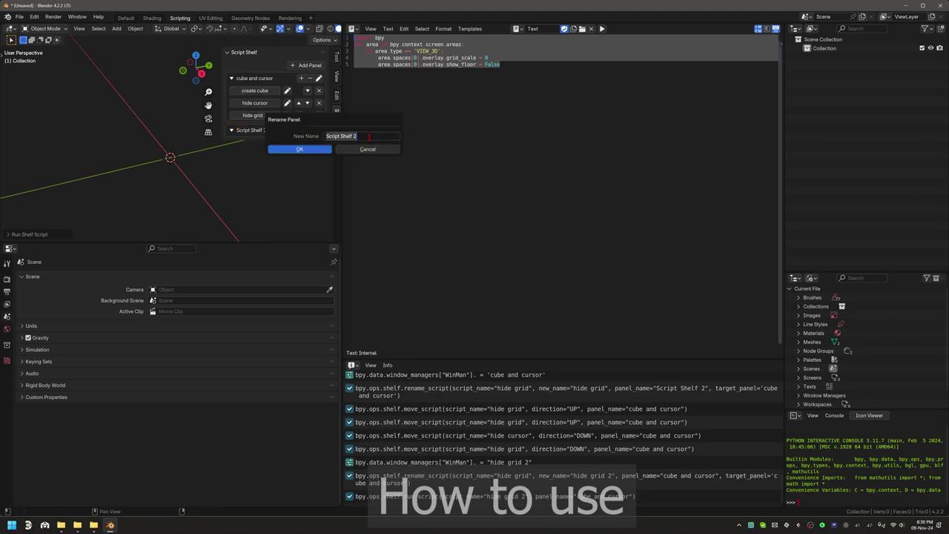
pyautogui.write('empty')
pyautogui.press('BackSpace')
pyautogui.press('BackSpace')
pyautogui.press('BackSpace')
pyautogui.press('BackSpace')
pyautogui.press('BackSpace')
pyautogui.write('hellow wor')
pyautogui.press('Left')
pyautogui.press('Left')
pyautogui.press('Left')
pyautogui.press('Left')
pyautogui.press('BackSpace')
pyautogui.press('End')
pyautogui.write('ld subpane')
pyautogui.click(306, 150)
# Replace the text editor's contents with print("hello world").
pyautogui.click(583, 74)
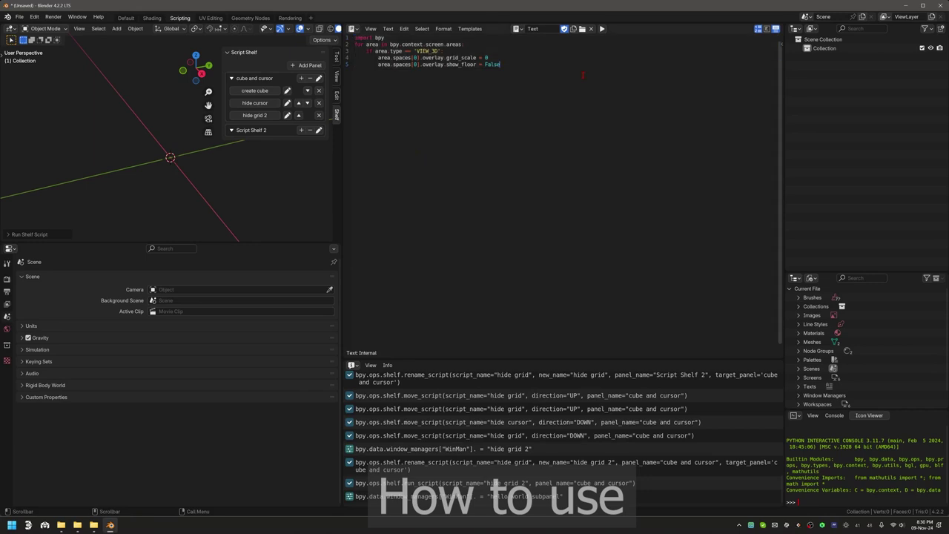
pyautogui.hotkey('ctrl', 'a')
pyautogui.press('BackSpace')
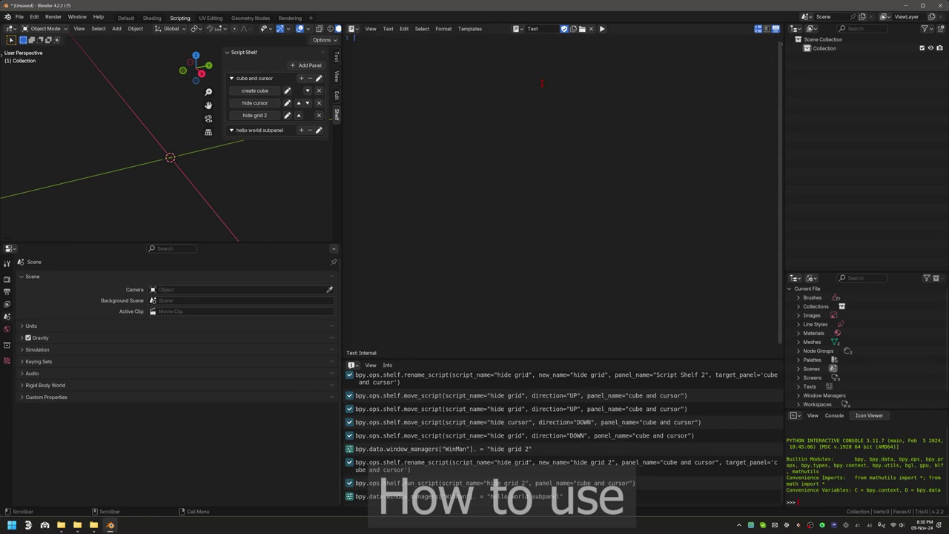
pyautogui.write('print("hello world")')
# Copy the print script and add it to the "hello world subpanel" as a script named "hello world".
pyautogui.hotkey('ctrl', 'a')
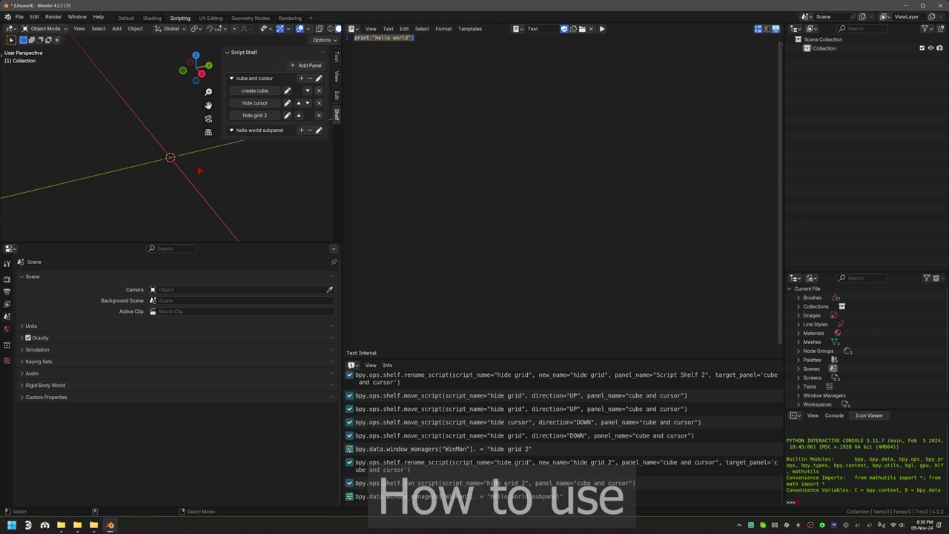
pyautogui.click(301, 131)
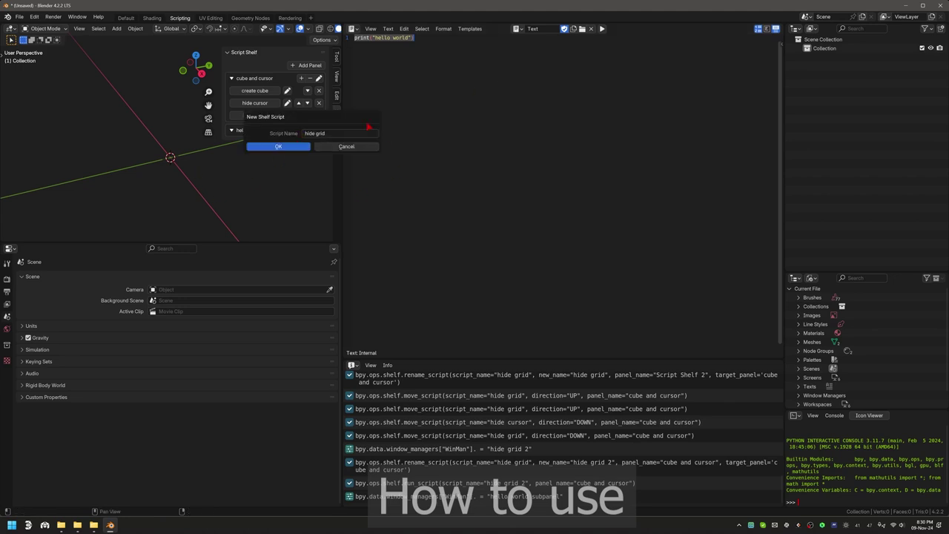
pyautogui.click(330, 134)
pyautogui.write('hello wwor')
pyautogui.press('BackSpace')
pyautogui.press('BackSpace')
pyautogui.write('ro')
pyautogui.press('BackSpace')
pyautogui.press('BackSpace')
pyautogui.write('orl')
pyautogui.click(286, 146)
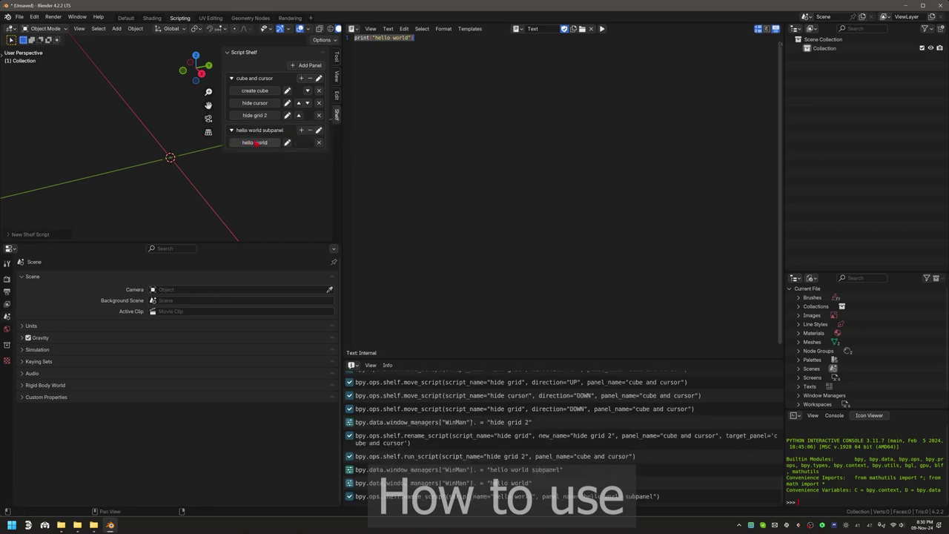
# Open the system console beside the shelf and run the "hello world" script to check its output.
pyautogui.click(78, 16)
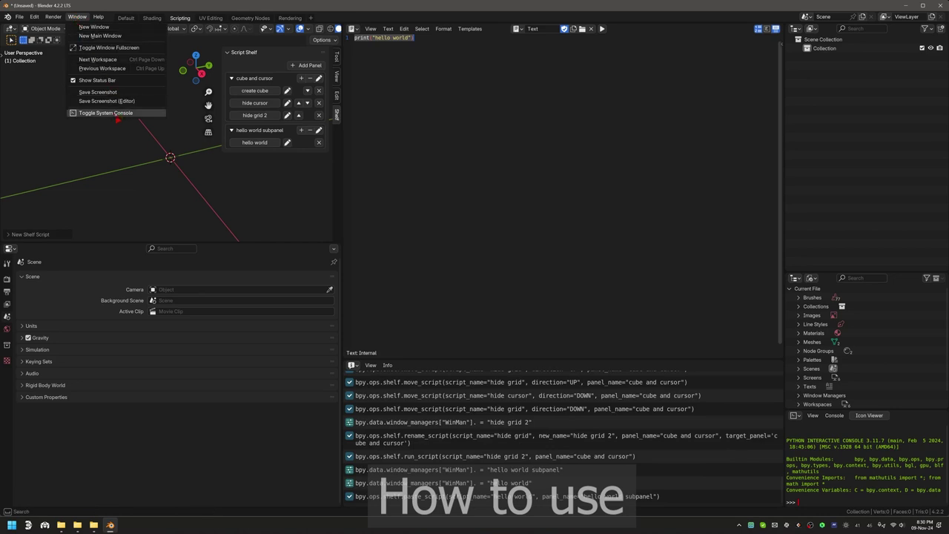
pyautogui.click(118, 113)
pyautogui.moveTo(346, 62); pyautogui.dragTo(714, 92)
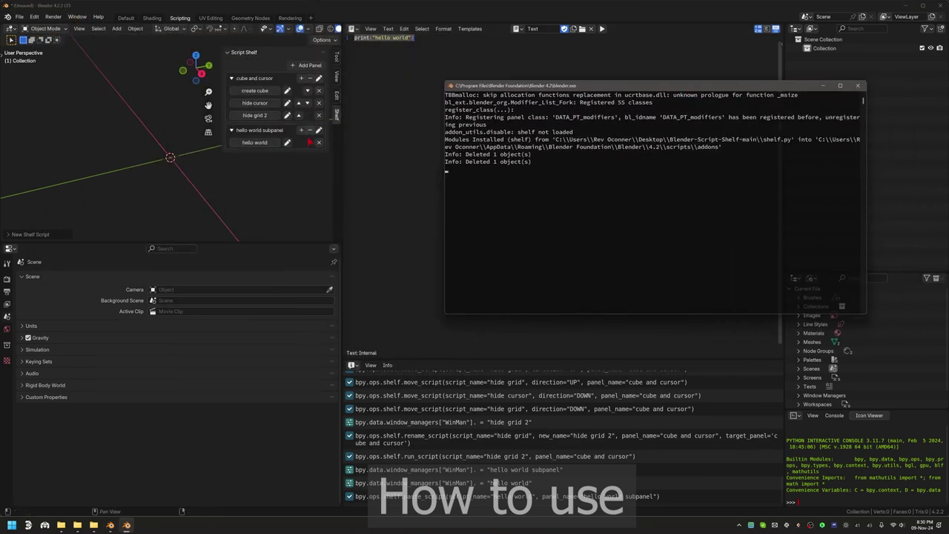
pyautogui.click(254, 143)
pyautogui.hotkey('alt', 'Tab')
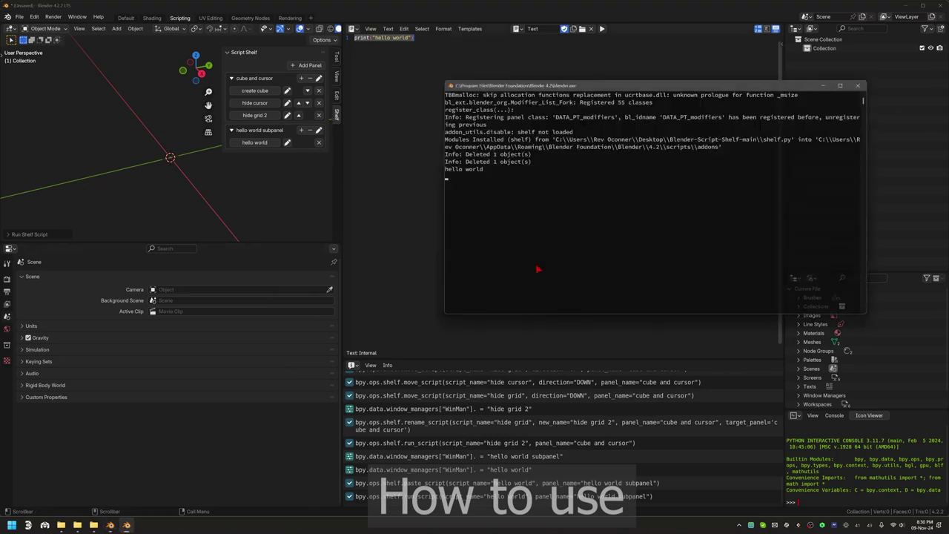
pyautogui.click(368, 179)
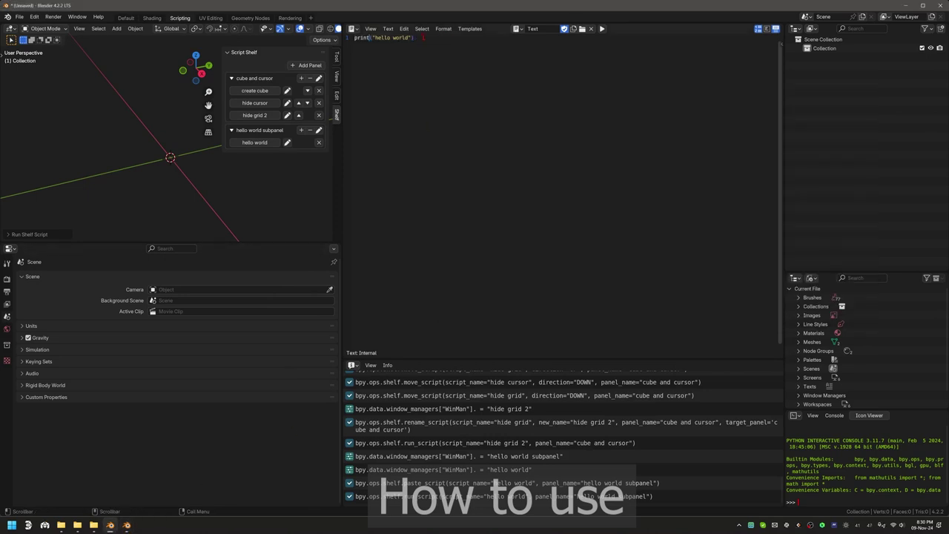
pyautogui.moveTo(474, 63); pyautogui.dragTo(262, 43)
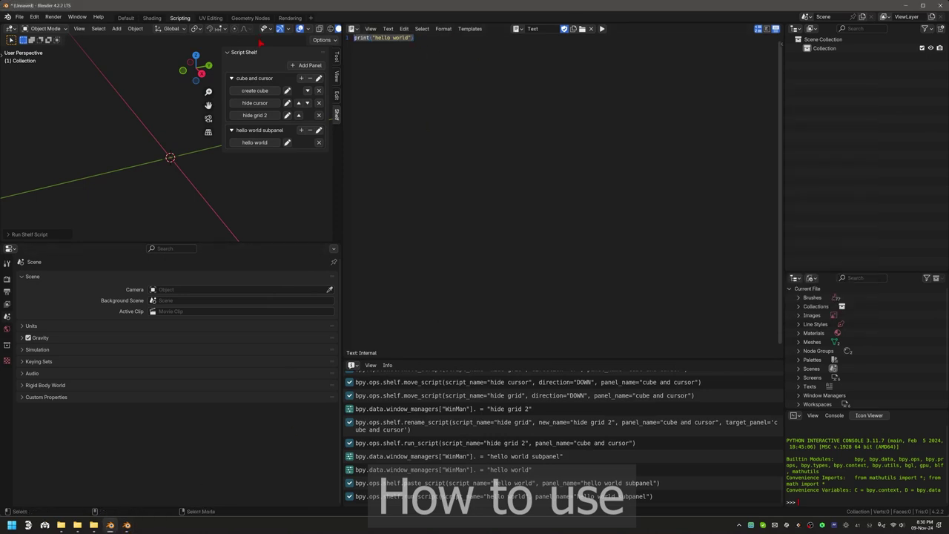
pyautogui.press('i')
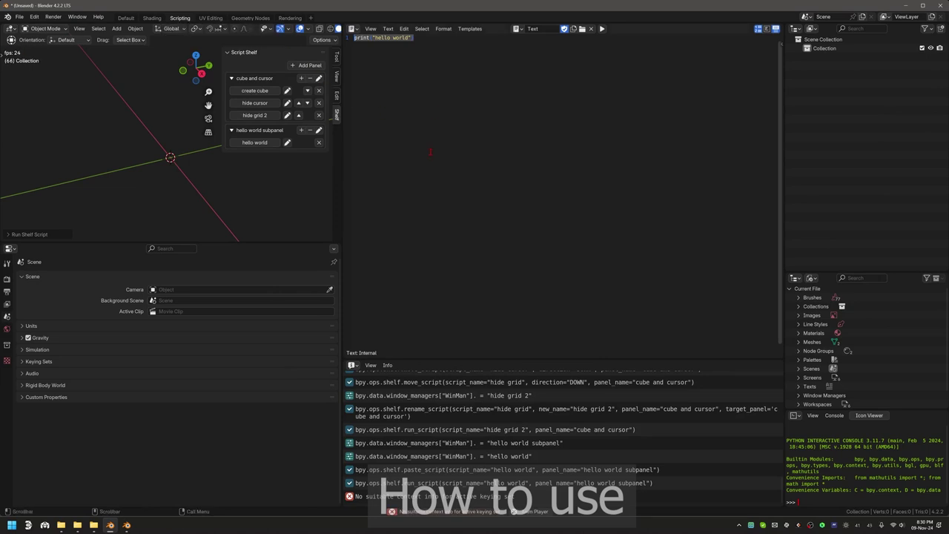
# Run the print("hello world") script directly from the text editor twice.
pyautogui.click(454, 330)
pyautogui.press('i')
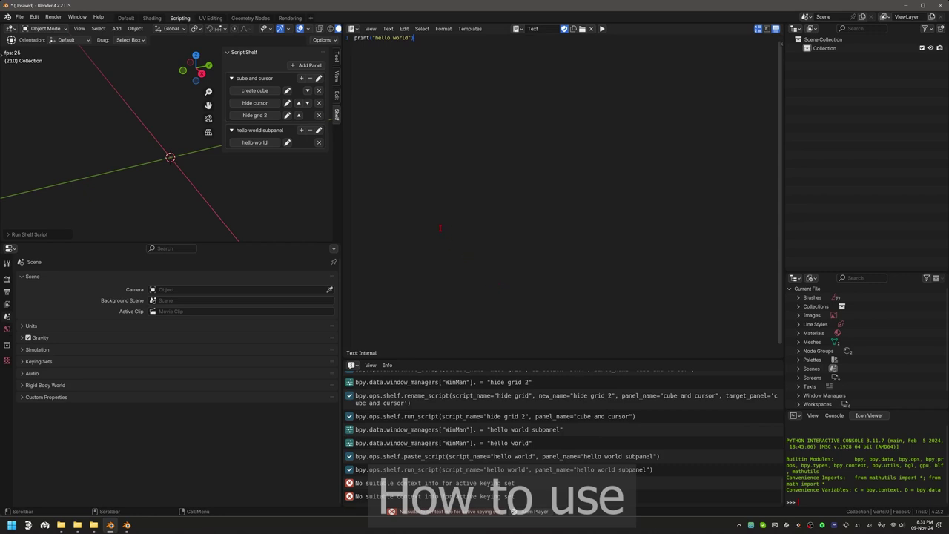
pyautogui.moveTo(92, 105); pyautogui.dragTo(131, 147, button='middle')
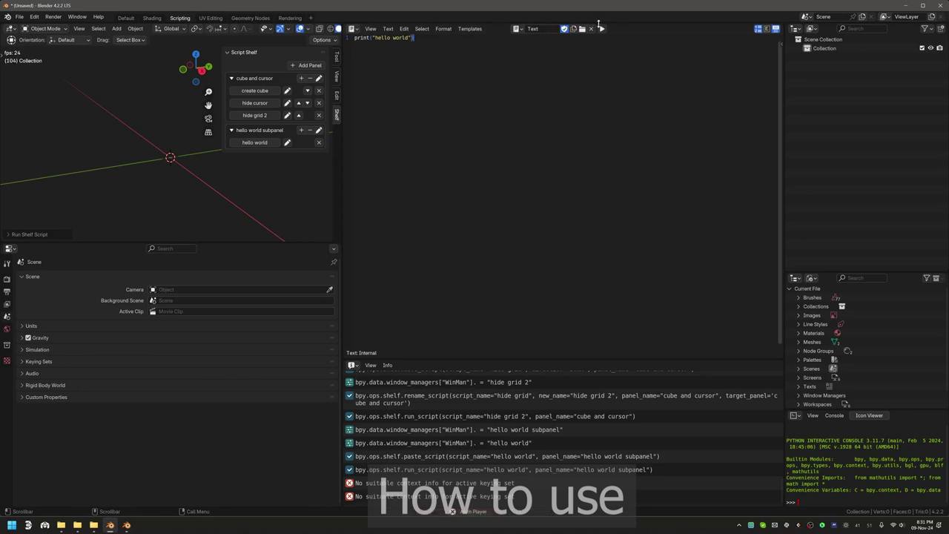
pyautogui.click(601, 28)
pyautogui.click(602, 28)
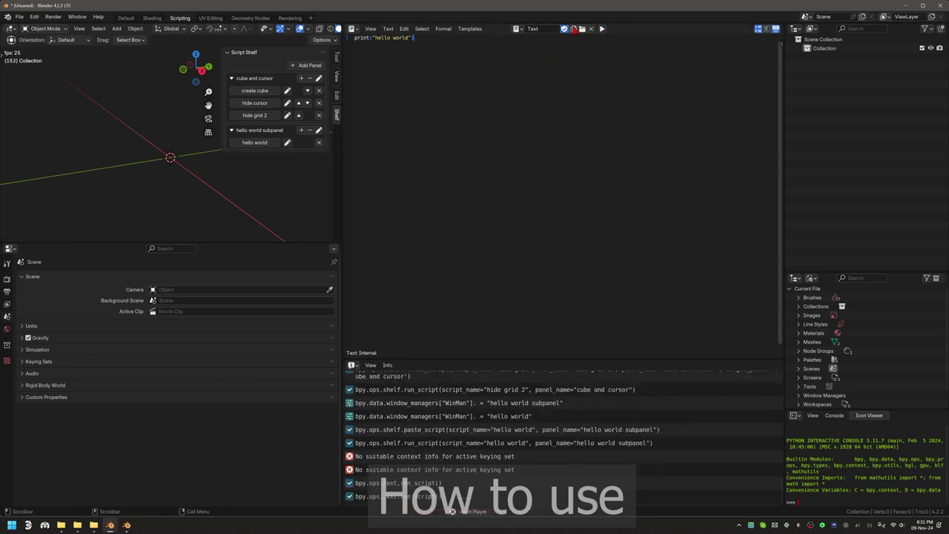
# Create a new text block that imports sys and loops with "for x in sys.path:", printing x+"\n" for each entry.
pyautogui.click(573, 28)
pyautogui.write('import')
pyautogui.write('sys')
pyautogui.press('Return')
pyautogui.write('for x in sys.path:')
pyautogui.press('Return')
pyautogui.write('print(')
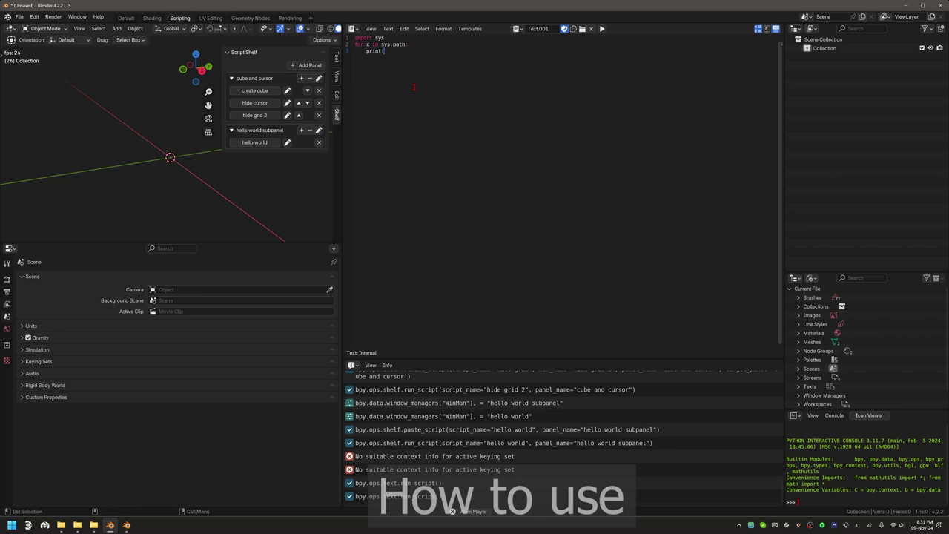
pyautogui.write('x)+"\\n')
# Copy the whole sys.path script and add it to the "hello world subpanel" as a script named "syspath".
pyautogui.hotkey('ctrl', 'a')
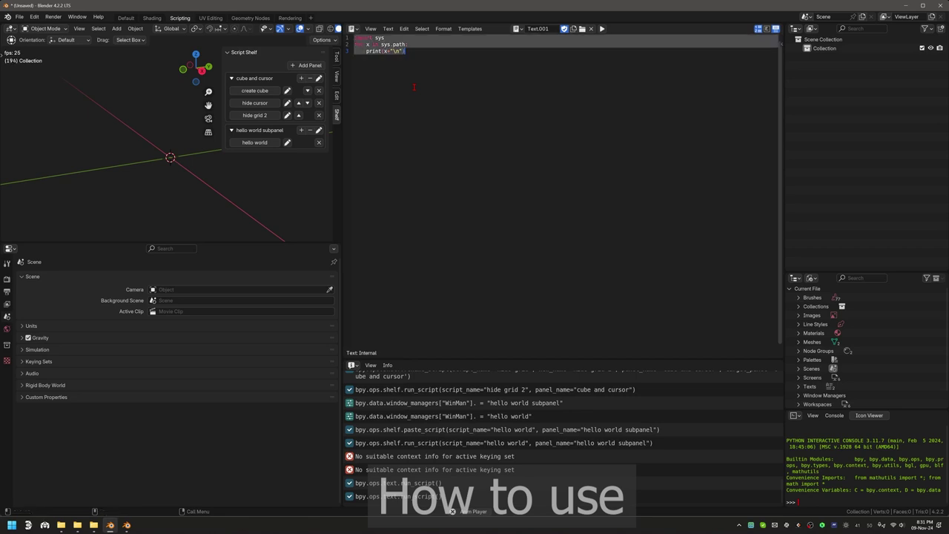
pyautogui.click(301, 131)
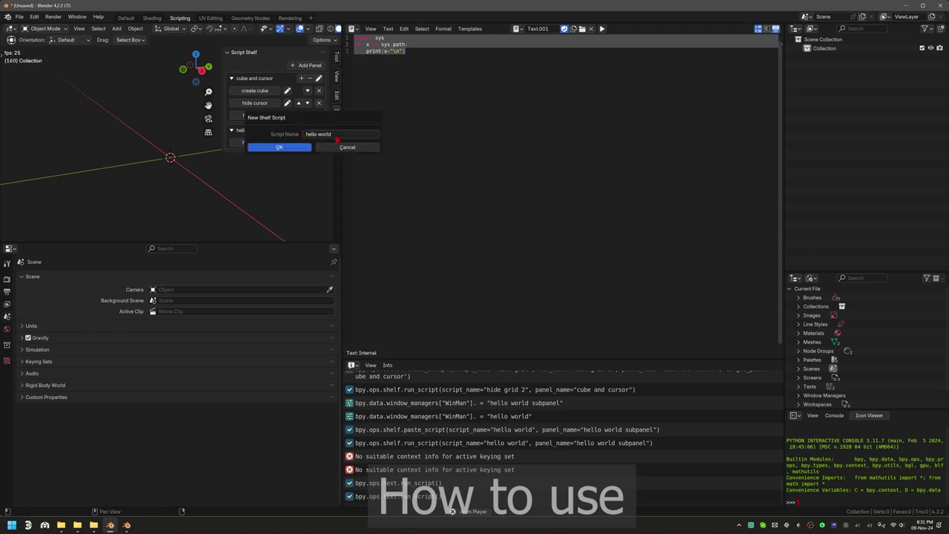
pyautogui.click(337, 134)
pyautogui.write('sys')
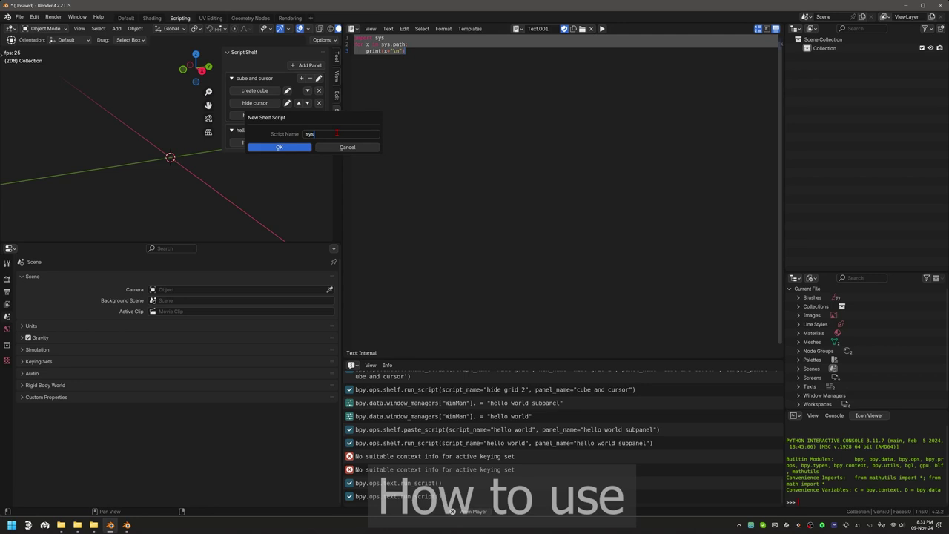
pyautogui.write('tpath')
pyautogui.click(292, 147)
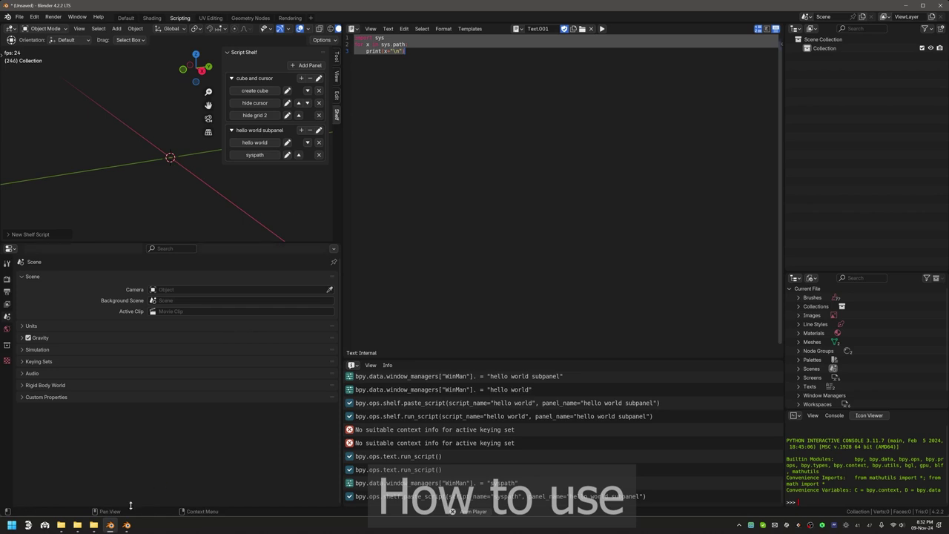
# Run the "syspath" script, check its output in the system console, and hide the console.
pyautogui.click(251, 158)
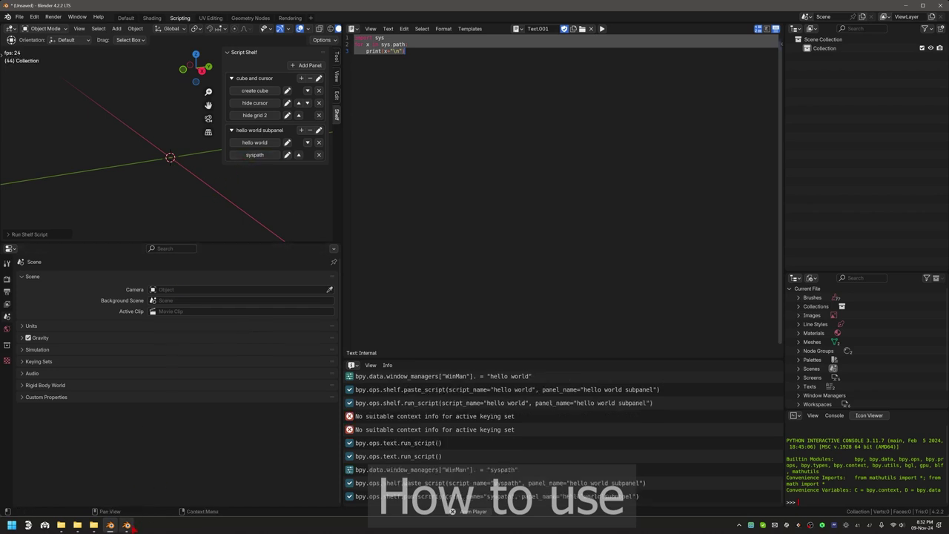
pyautogui.click(126, 525)
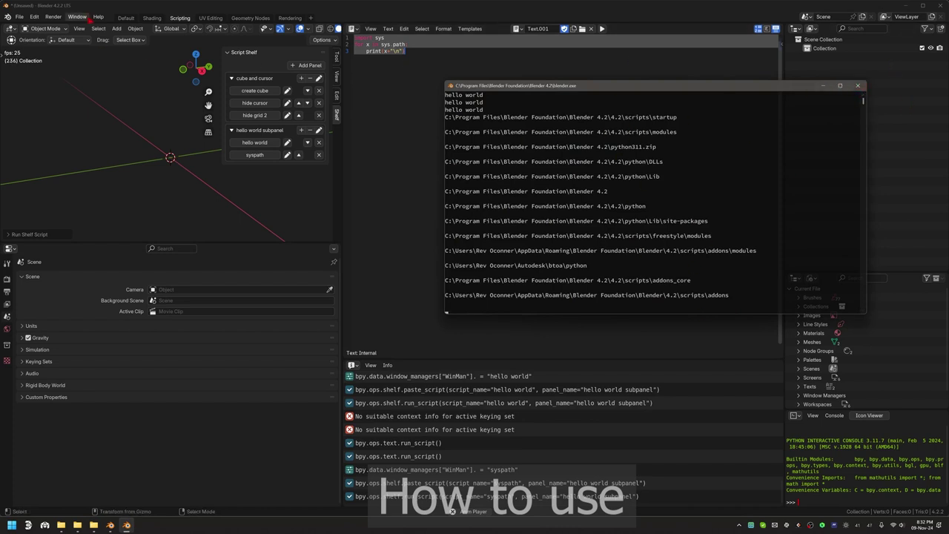
pyautogui.click(77, 16)
pyautogui.click(78, 16)
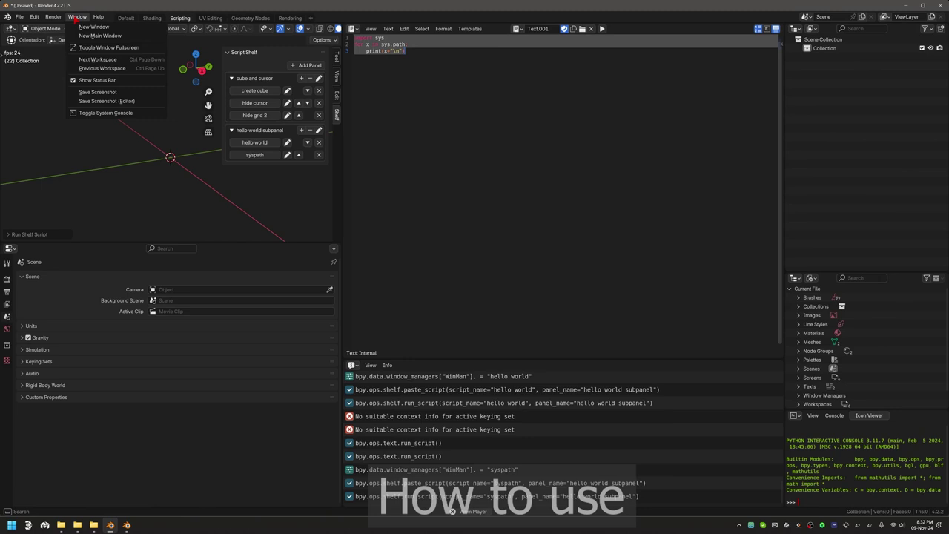
pyautogui.click(106, 113)
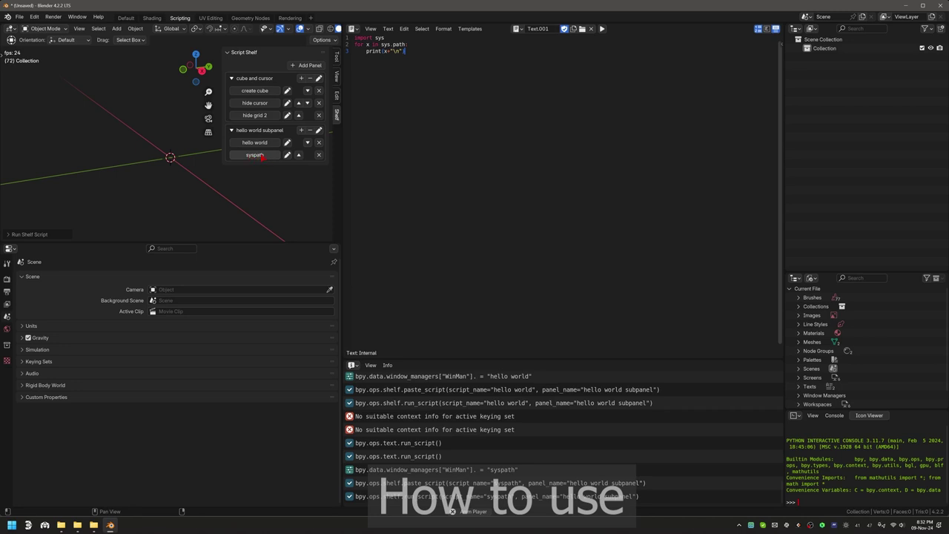
# Look at the rename and panel options of the "syspath" script and cancel without changes.
pyautogui.click(287, 155)
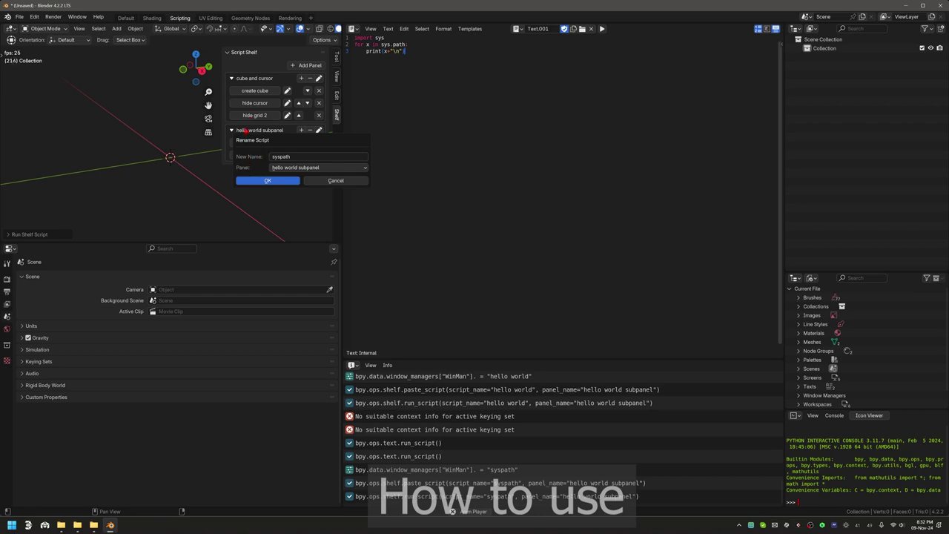
pyautogui.click(336, 181)
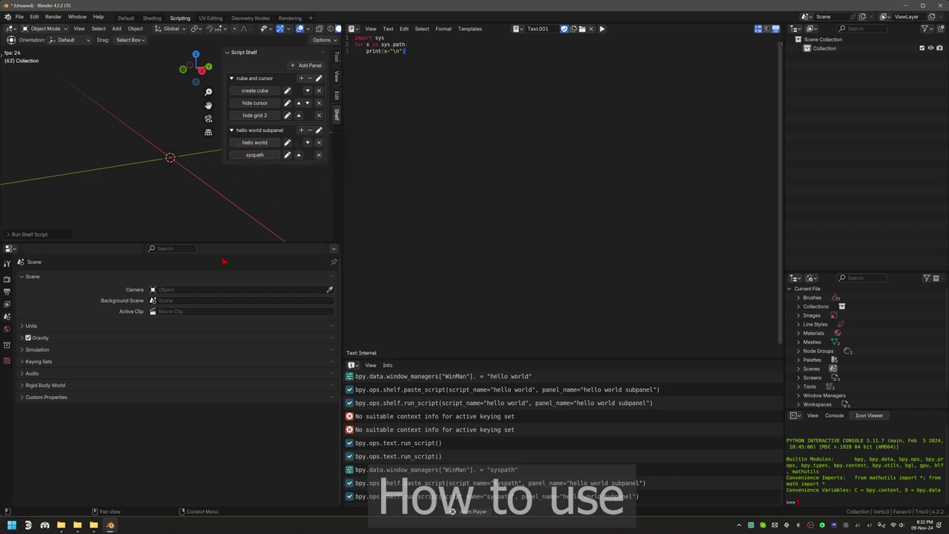
# Switch to File Explorer, open the shelfscripts folder inside addons, and return to Blender to compare it with the shelf.
pyautogui.moveTo(93, 527)
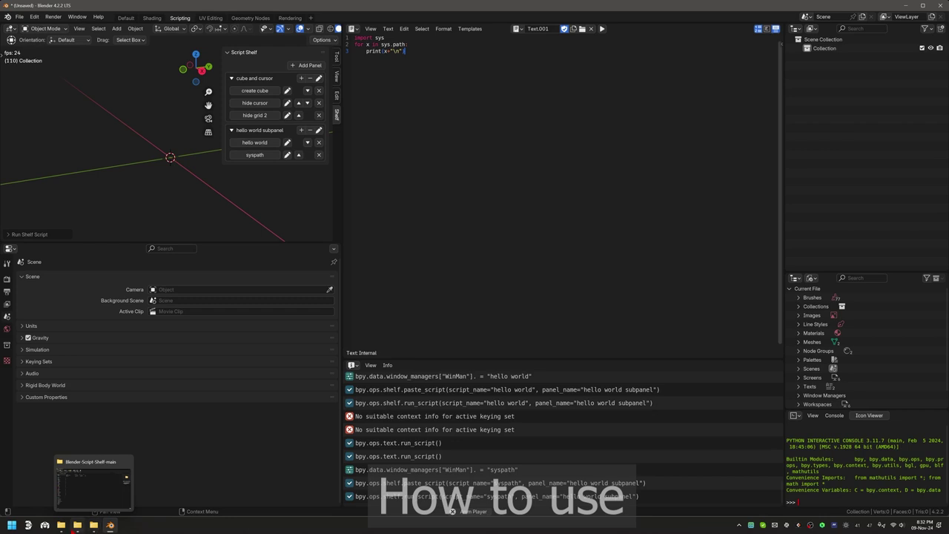
pyautogui.click(77, 525)
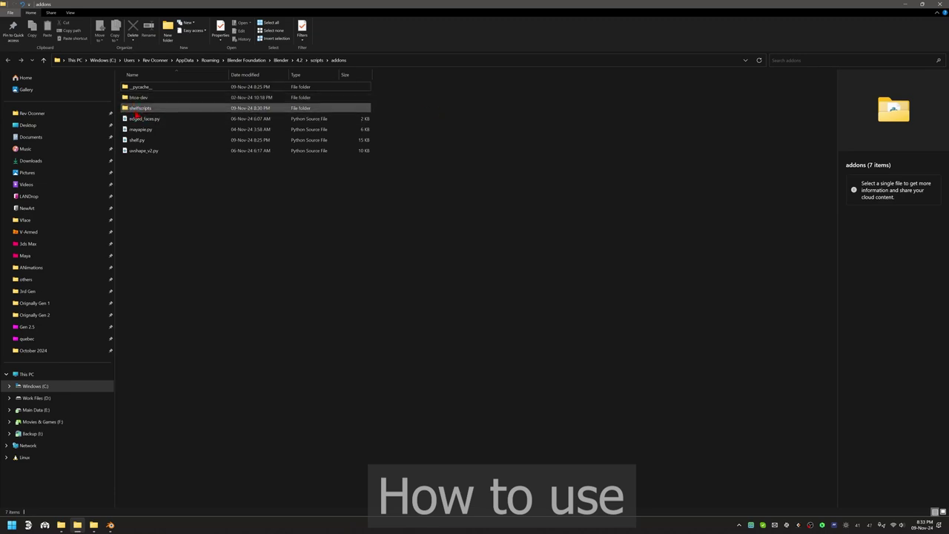
pyautogui.doubleClick(207, 108)
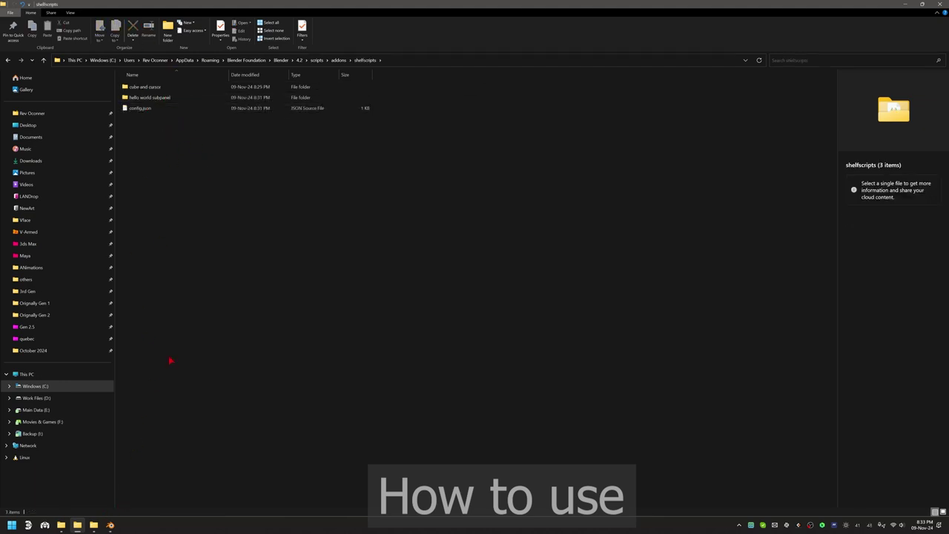
pyautogui.click(110, 525)
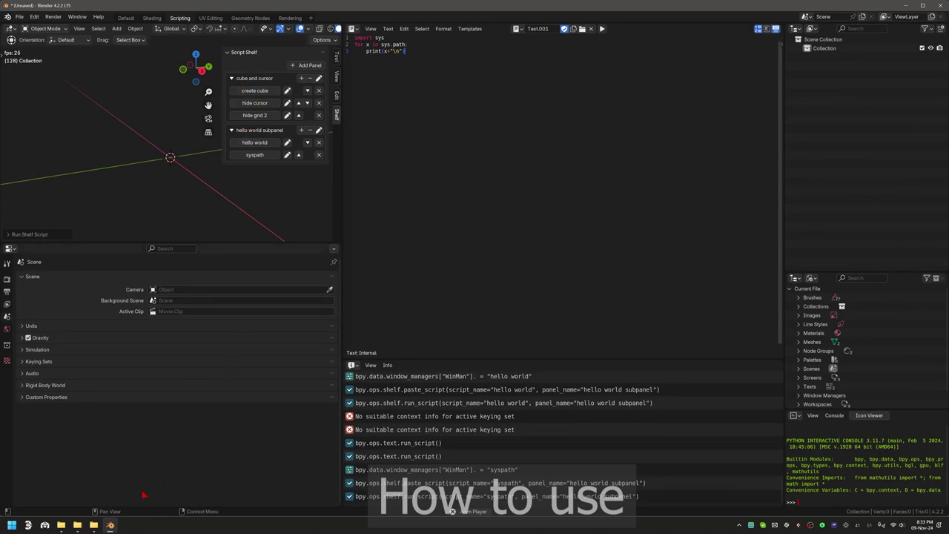
pyautogui.click(94, 524)
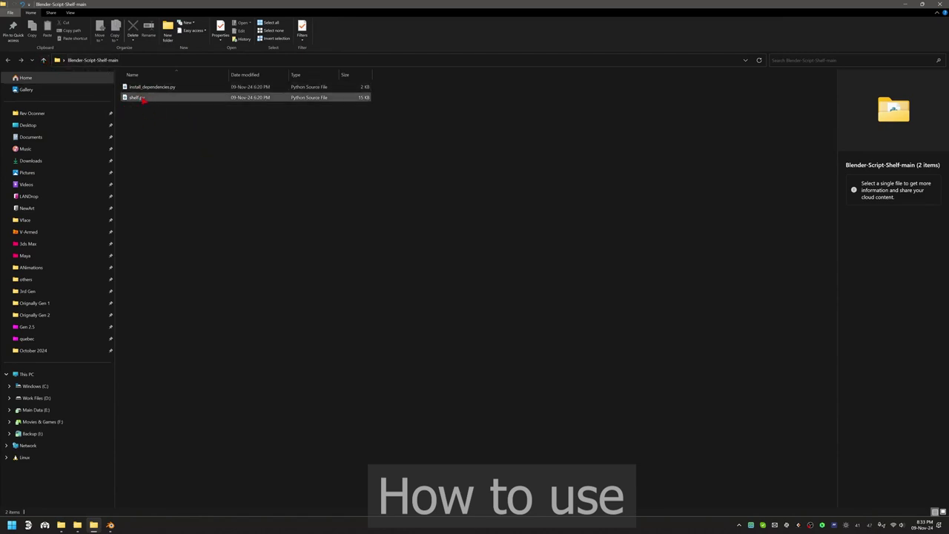
pyautogui.click(45, 61)
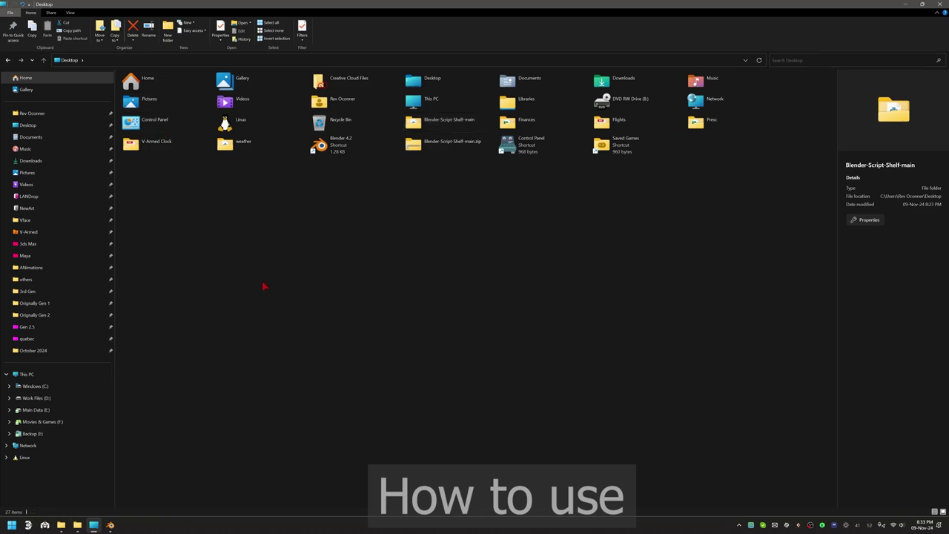
pyautogui.hotkey('alt', 'Left')
# Open the "hello world subpanel" folder inside shelfscripts and close the Blender-Script-Shelf-main folder window.
pyautogui.click(77, 525)
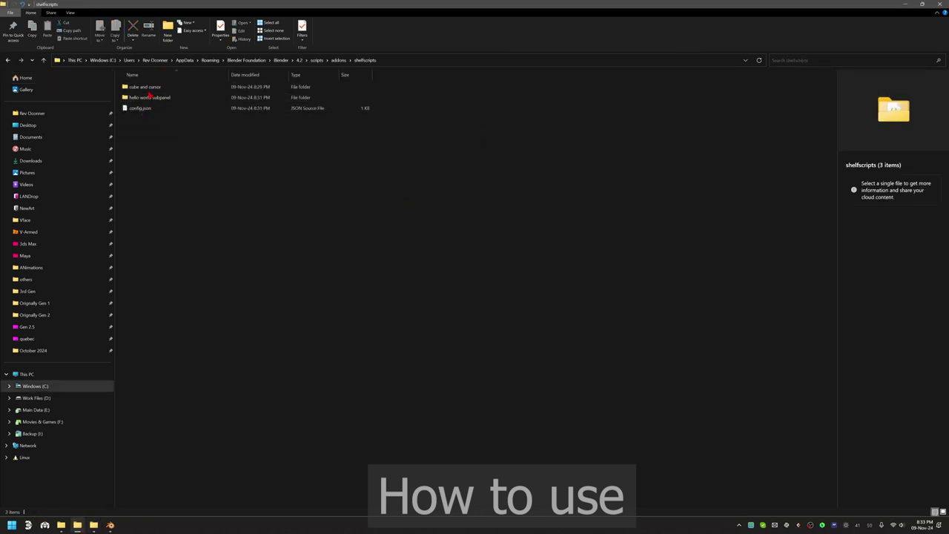
pyautogui.doubleClick(152, 98)
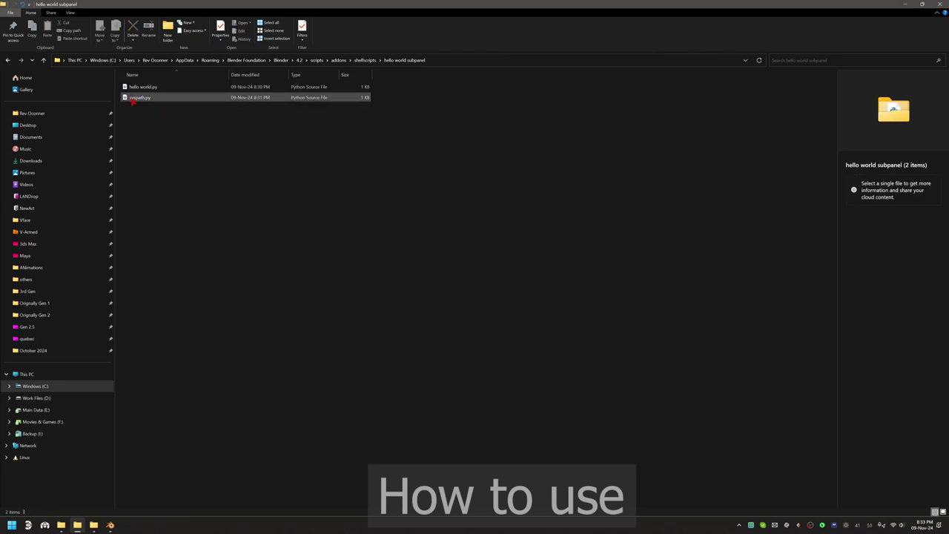
pyautogui.click(110, 525)
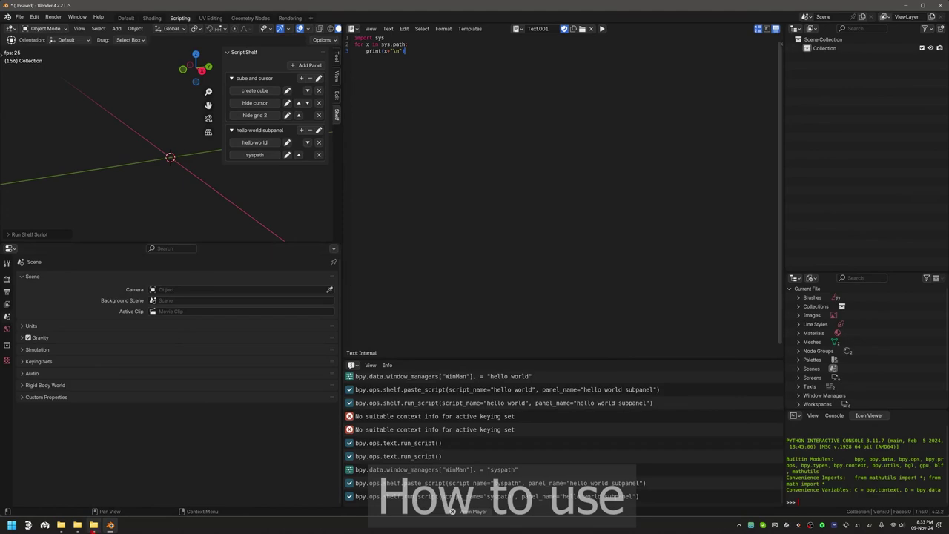
pyautogui.hotkey('alt', 'Tab')
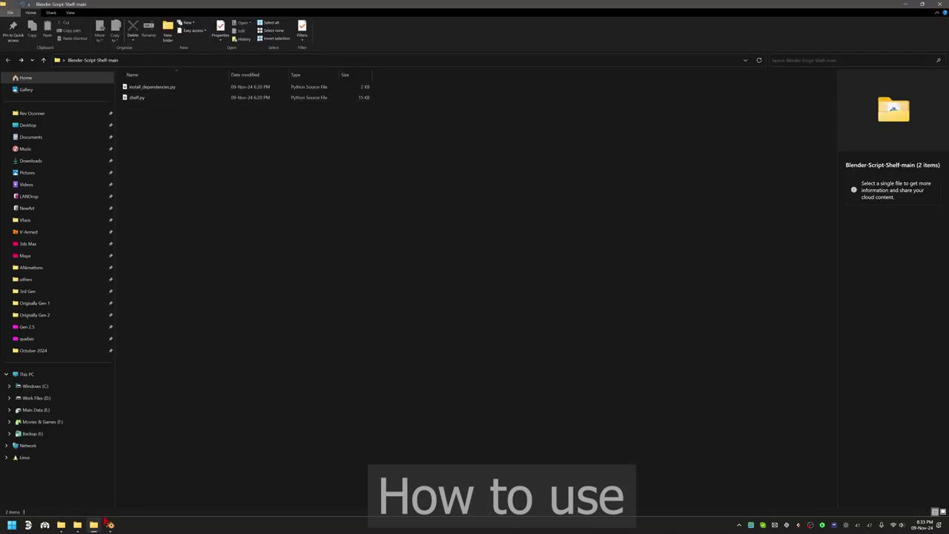
pyautogui.hotkey('alt', 'Tab')
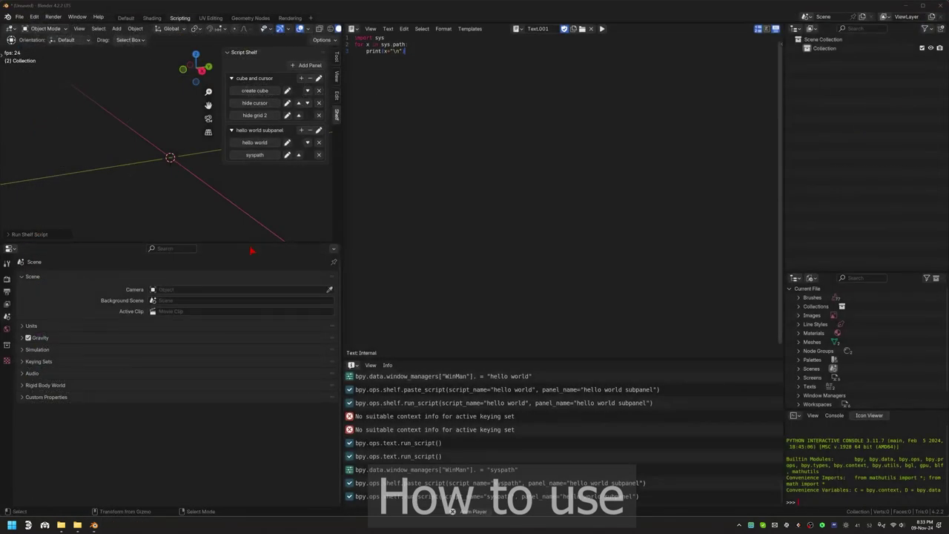
# Open syspath.py from the "hello world subpanel" folder in Visual Studio Code.
pyautogui.click(77, 524)
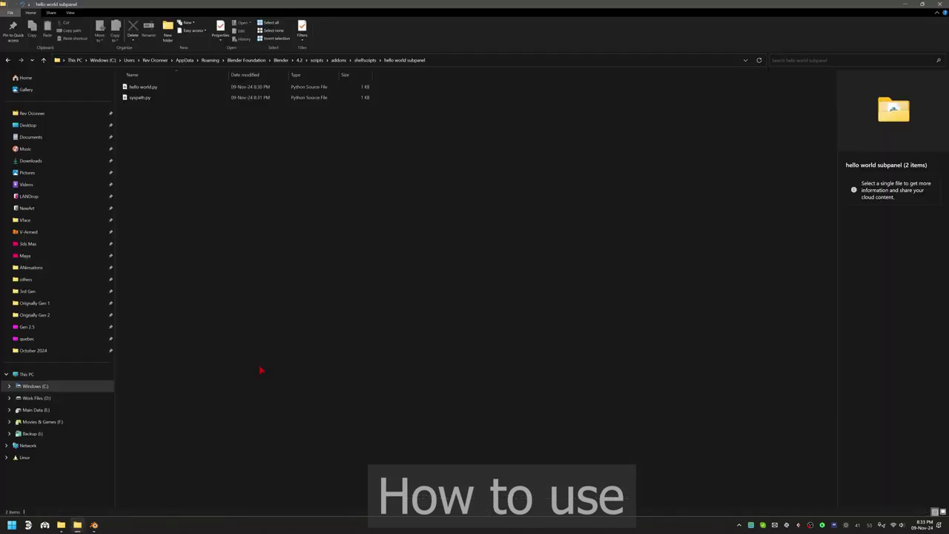
pyautogui.click(138, 100)
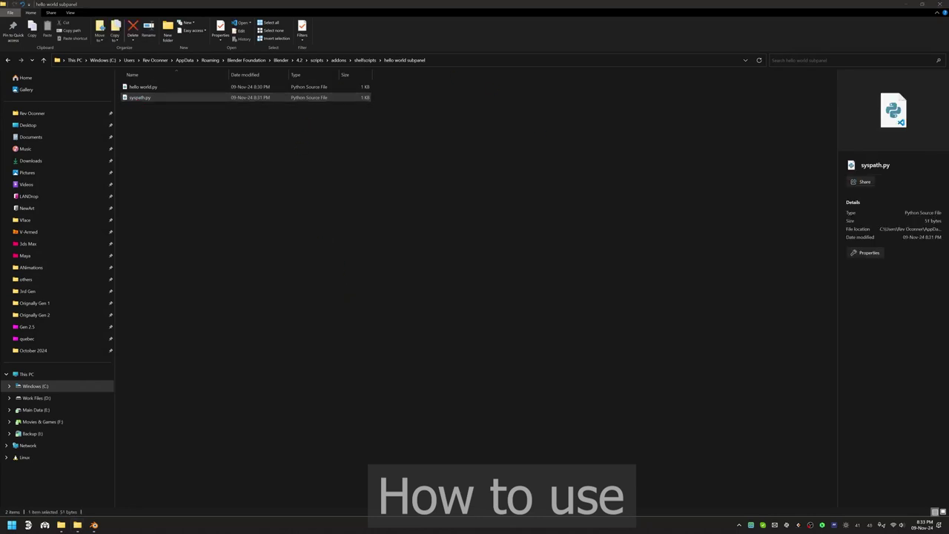
pyautogui.press('Return')
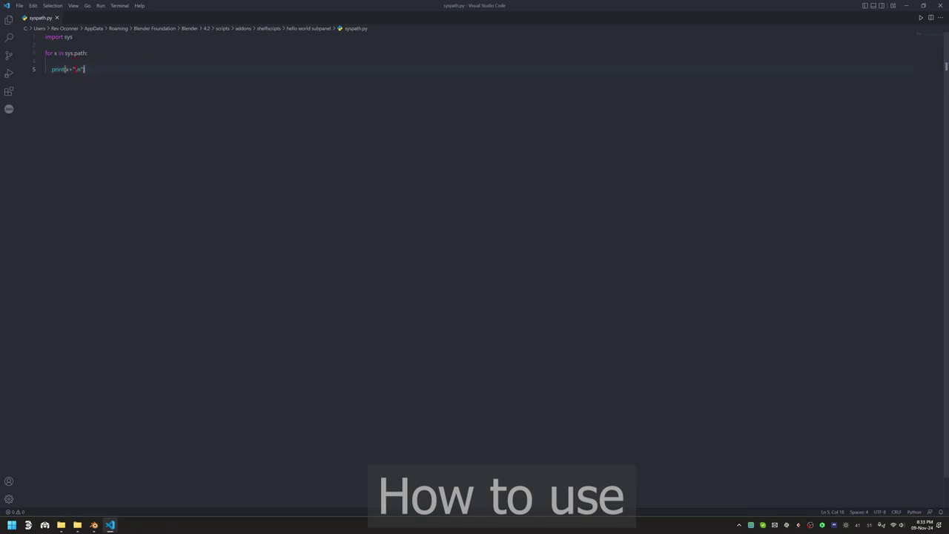
# Add print("meowmeow") inside the loop above the existing print line, save syspath.py and close the editor.
pyautogui.click(64, 62)
pyautogui.press('Tab')
pyautogui.write('print(')
pyautogui.write('wmeow"')
pyautogui.hotkey('ctrl', 's')
pyautogui.click(940, 6)
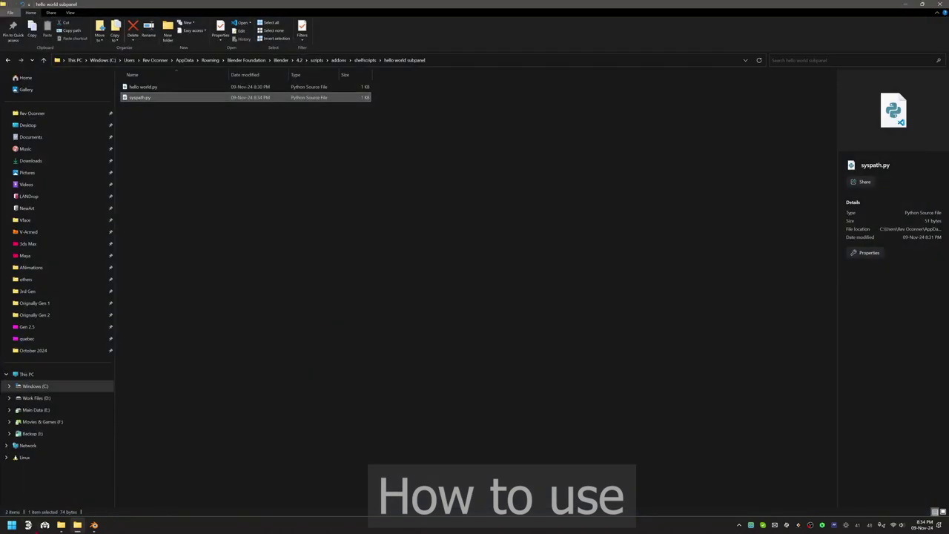
# Switch to Blender, run the edited "syspath" script from the shelf and show its output in the system console.
pyautogui.click(92, 525)
pyautogui.click(254, 155)
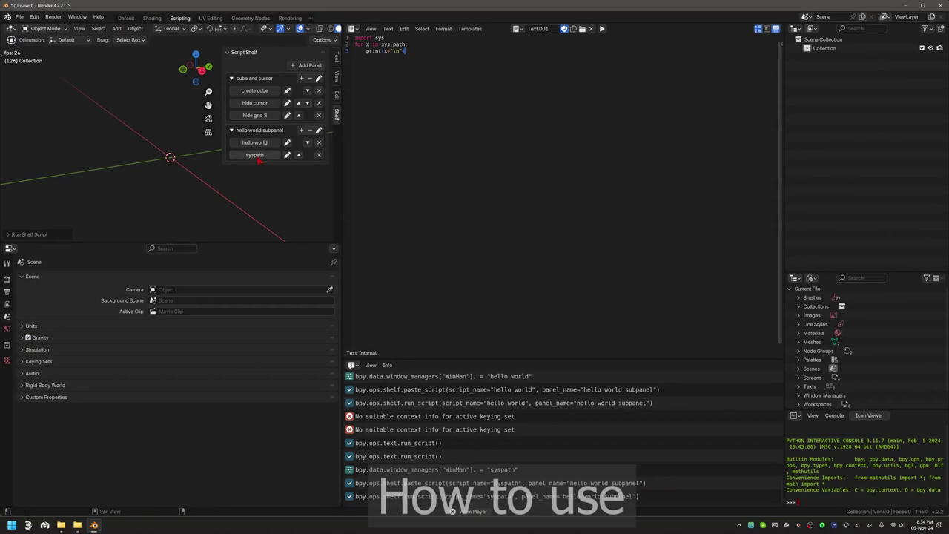
pyautogui.click(35, 16)
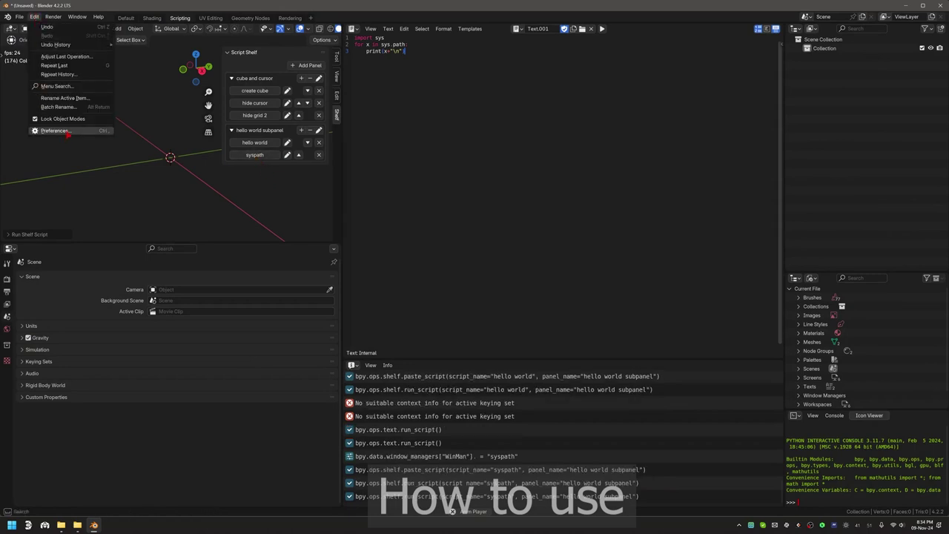
pyautogui.click(77, 16)
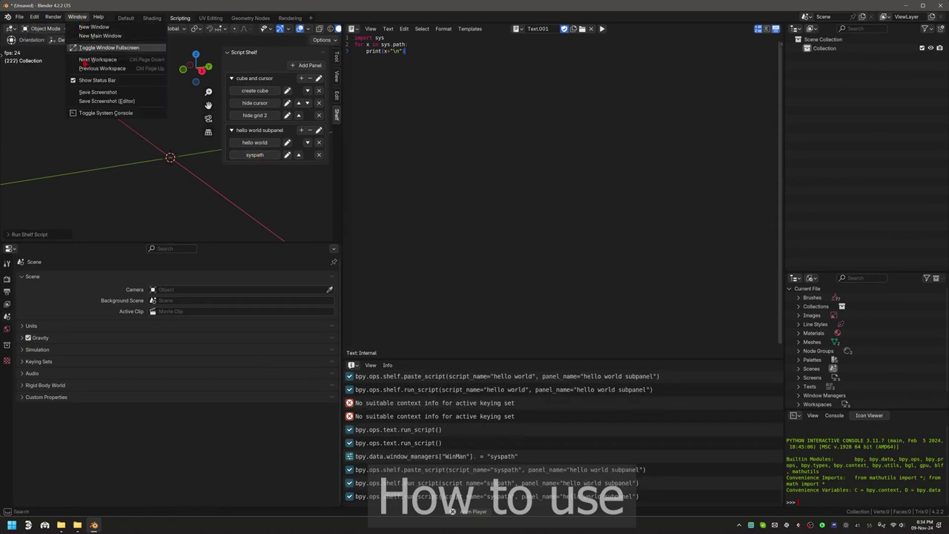
pyautogui.click(87, 114)
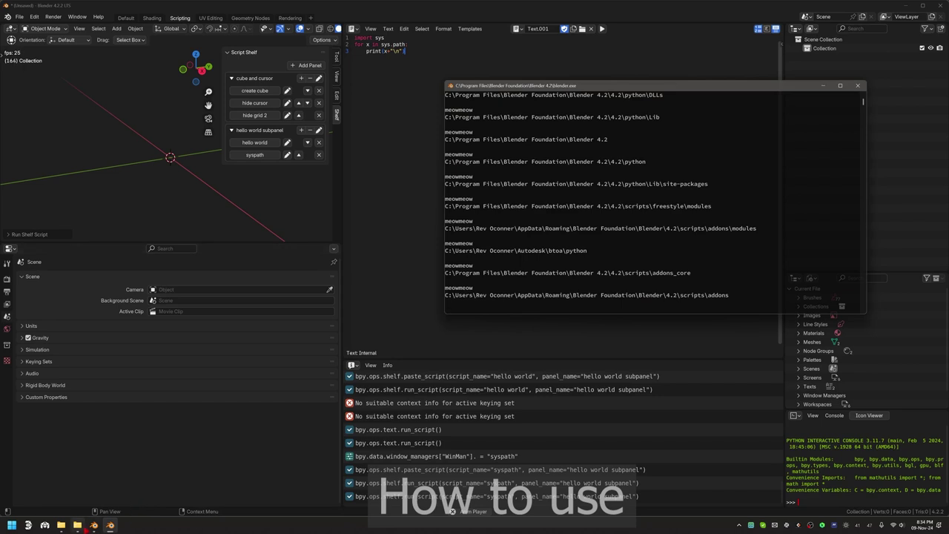
# Switch to File Explorer and go up to the shelfscripts folder.
pyautogui.click(77, 525)
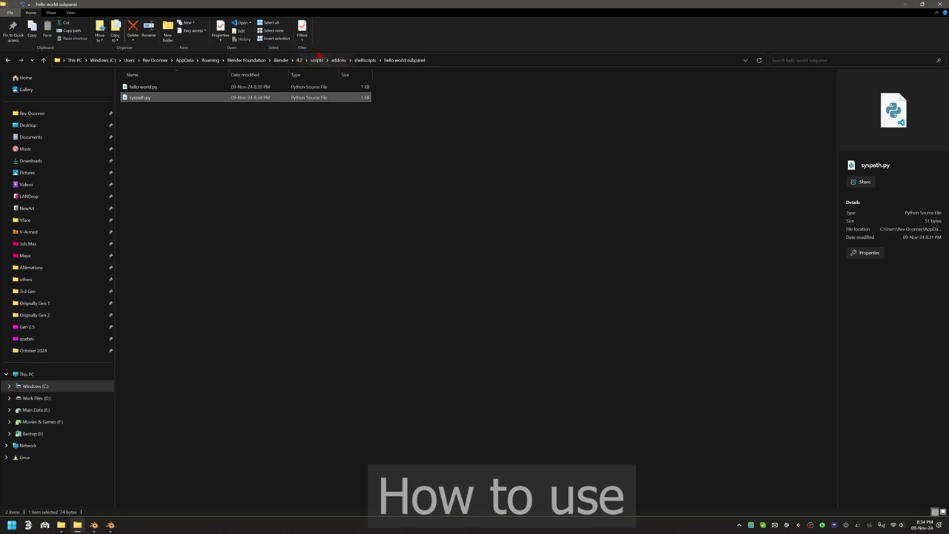
pyautogui.click(366, 60)
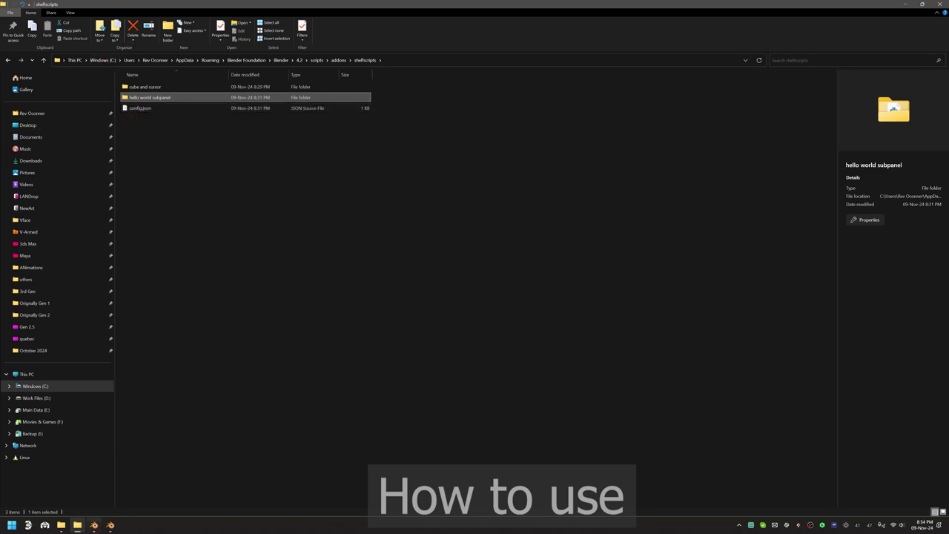
# Switch to Blender, delete the "syspath" script and the whole "hello world subpanel" from the shelf, and check the shelfscripts folder in File Explorer.
pyautogui.moveTo(94, 525)
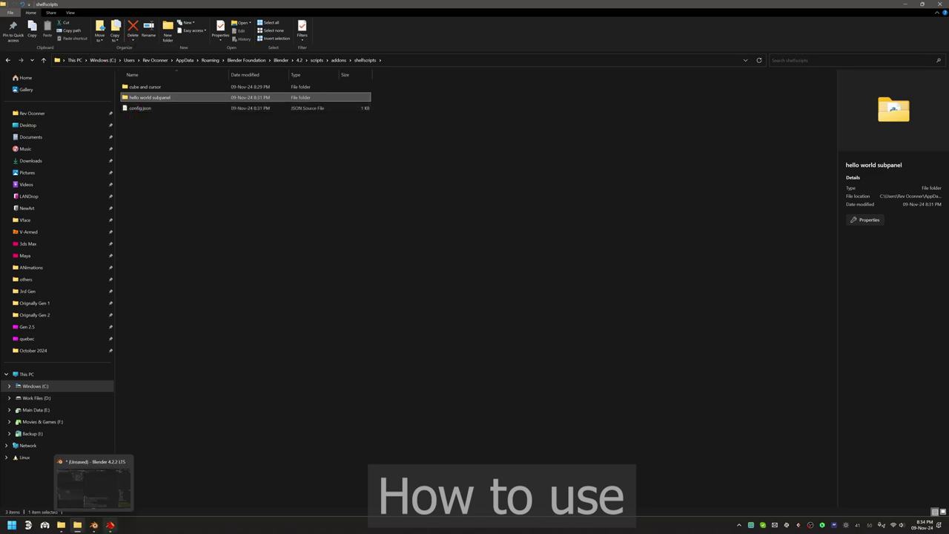
pyautogui.click(94, 525)
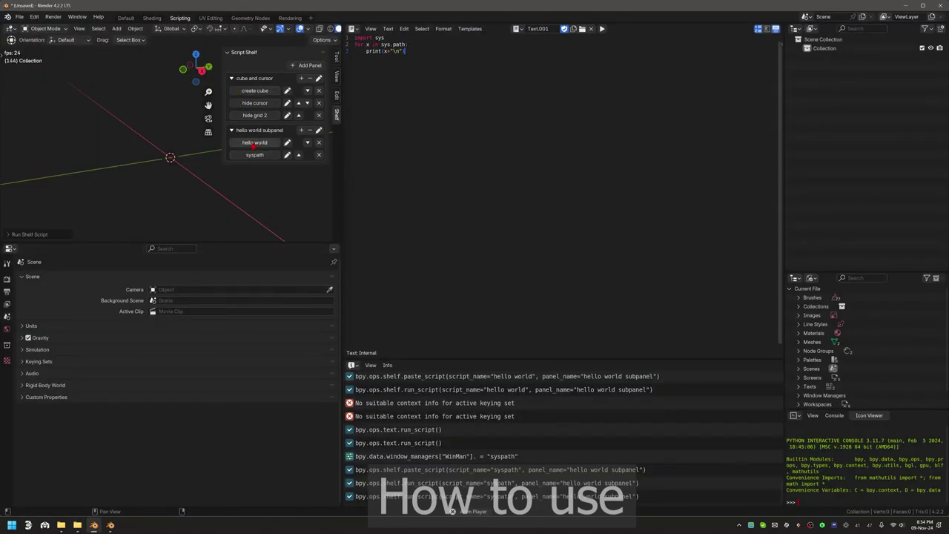
pyautogui.click(319, 156)
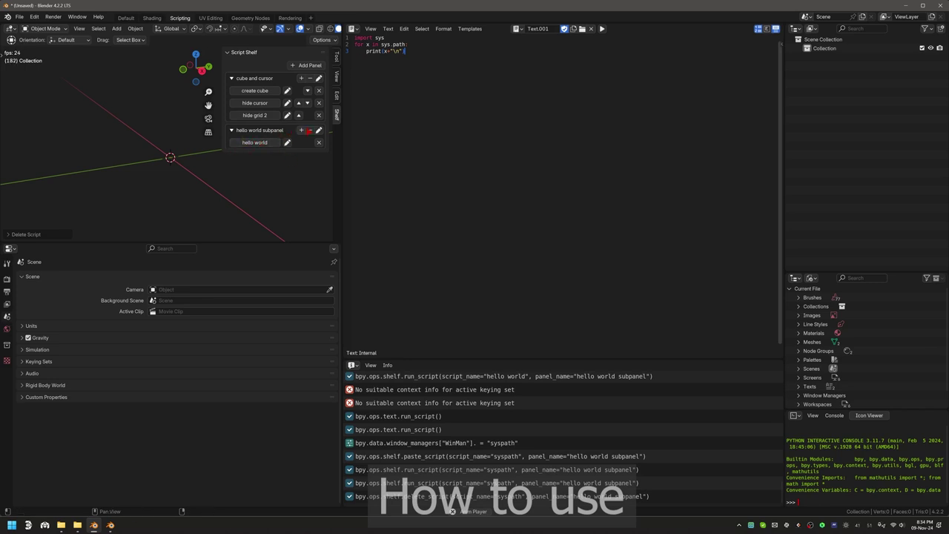
pyautogui.click(312, 131)
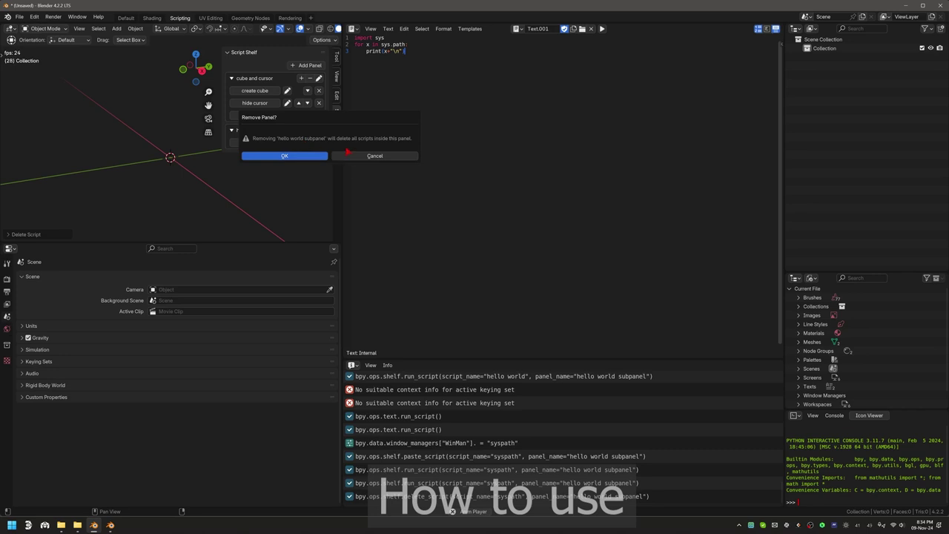
pyautogui.click(297, 156)
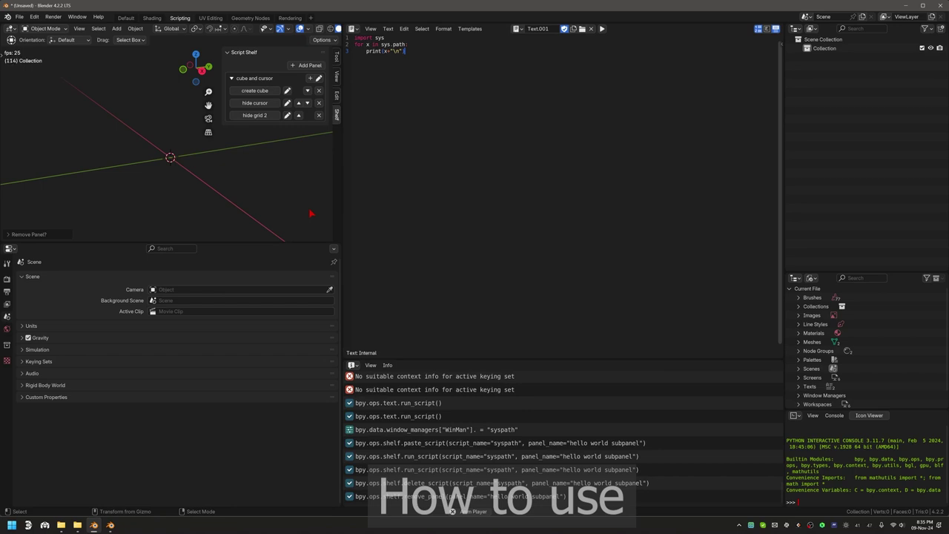
pyautogui.click(77, 525)
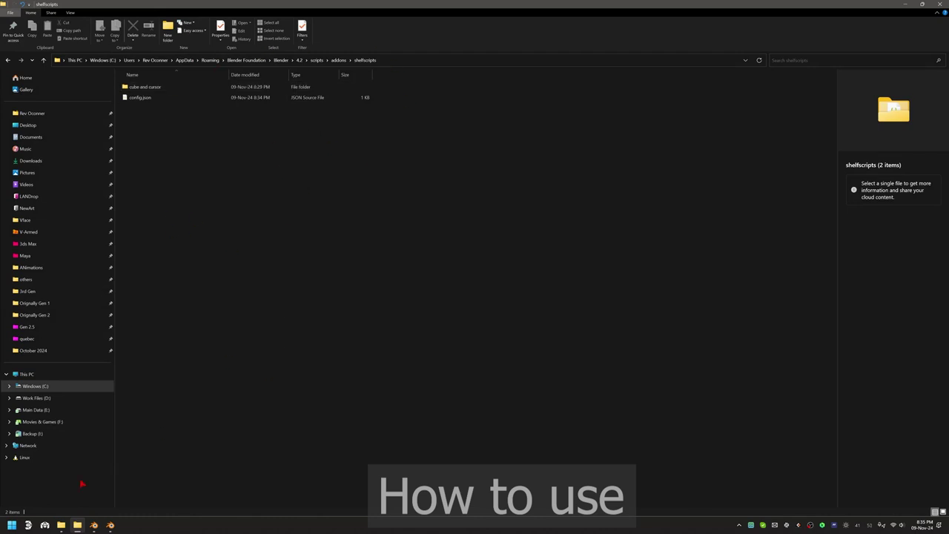
# Return to Blender and run the "create cube" script from the "cube and cursor" panel.
pyautogui.click(93, 525)
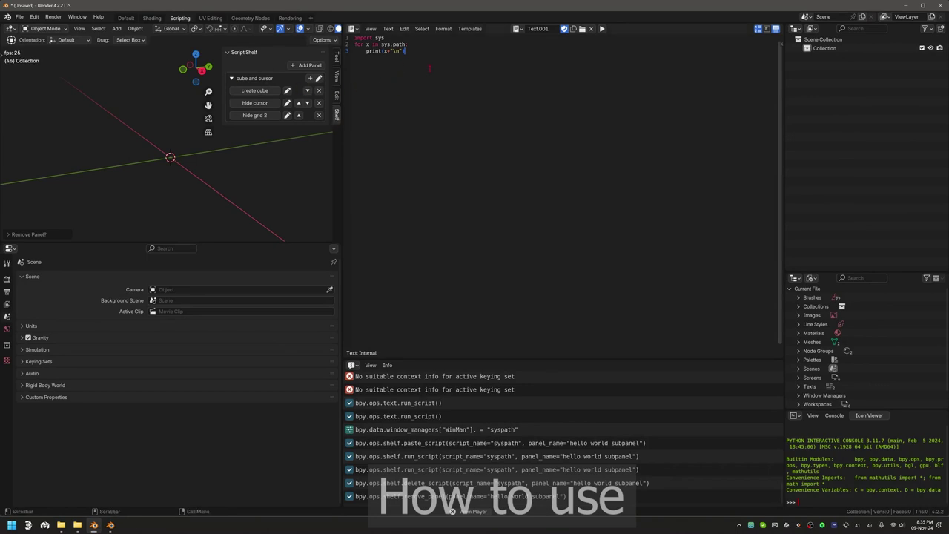
pyautogui.click(255, 90)
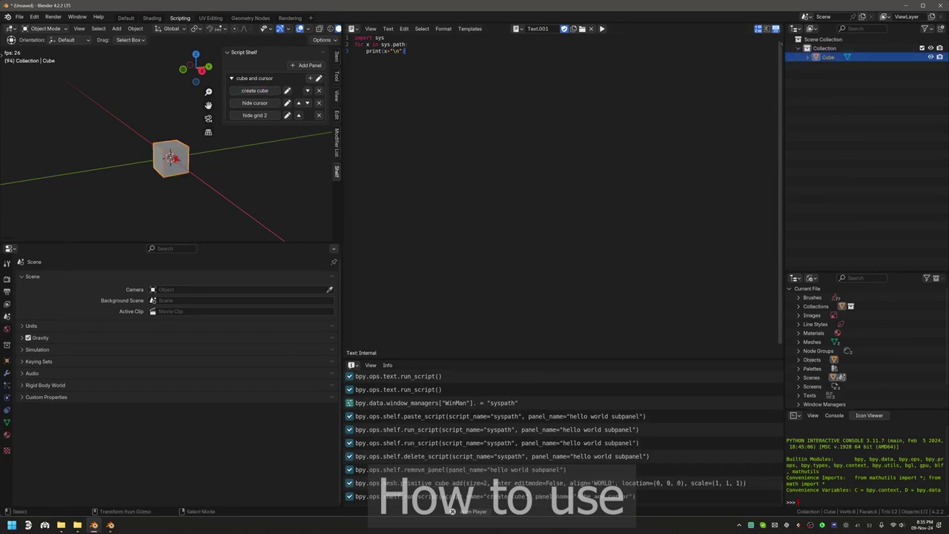
pyautogui.scroll(3, 150, 202)
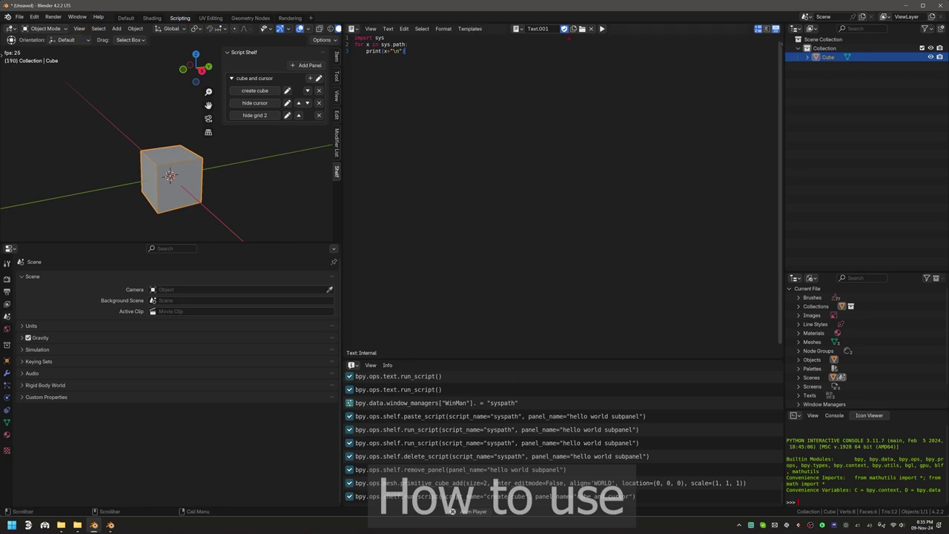
# Remove both open text blocks, Text.001 and Text, from the text editor.
pyautogui.click(591, 28)
pyautogui.click(578, 34)
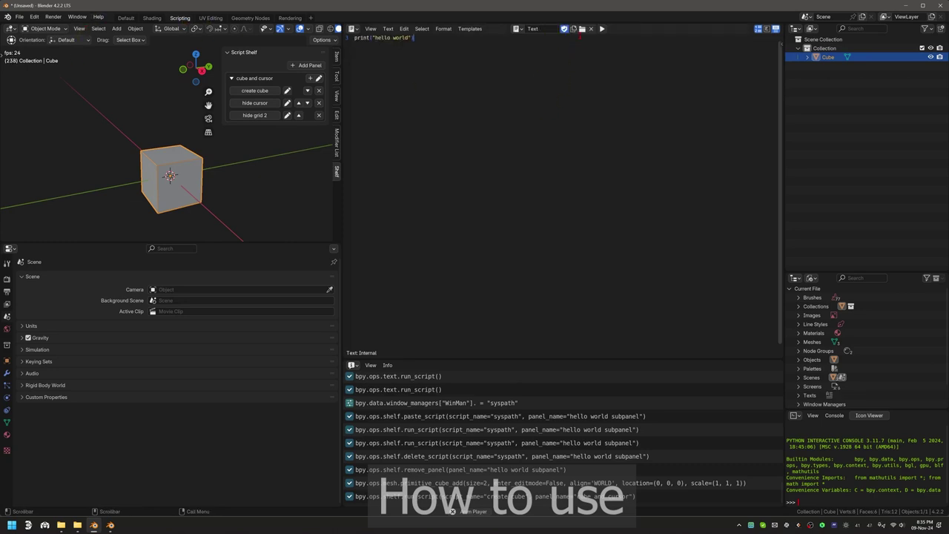
pyautogui.click(591, 28)
pyautogui.click(579, 34)
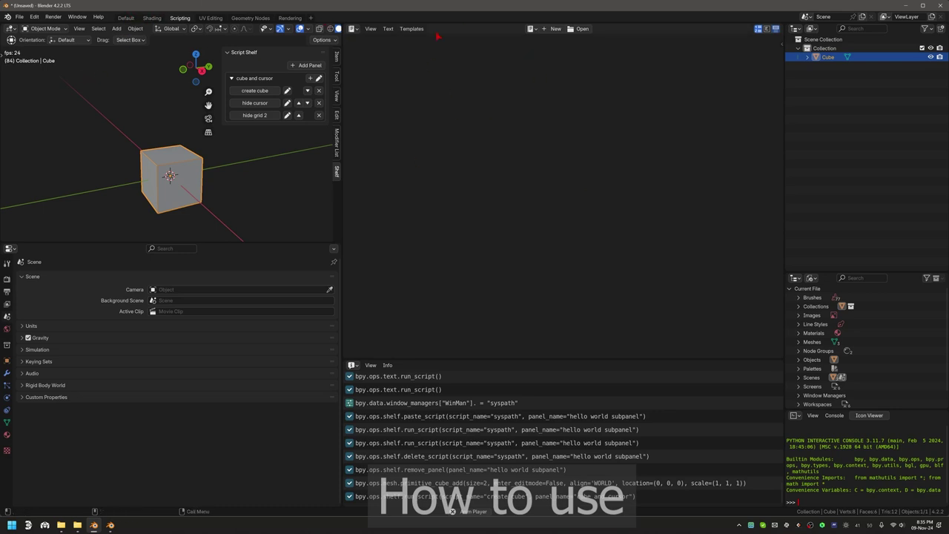
# Create a new text block containing the dummy text "asdasdasdawd".
pyautogui.click(555, 29)
pyautogui.write('asdasdasdwd')
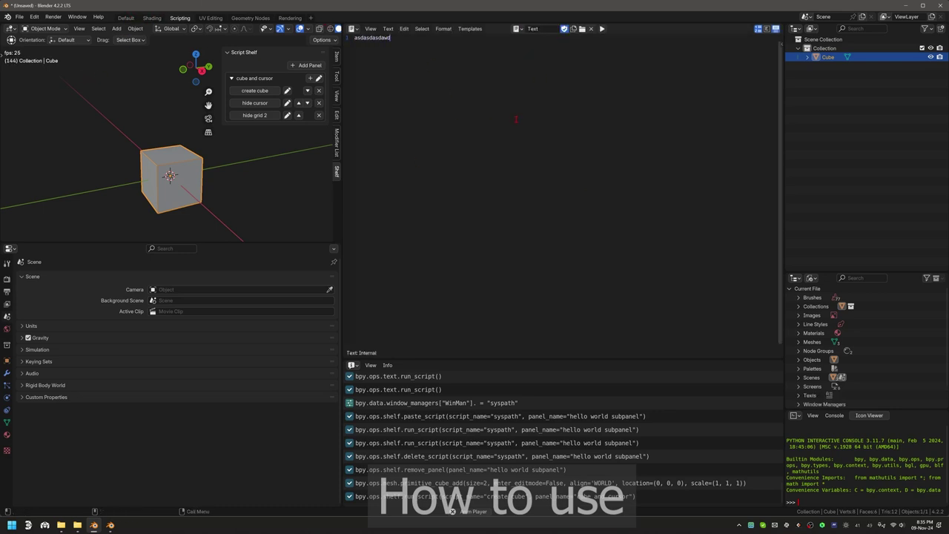
pyautogui.hotkey('ctrl', 'a')
pyautogui.click(310, 78)
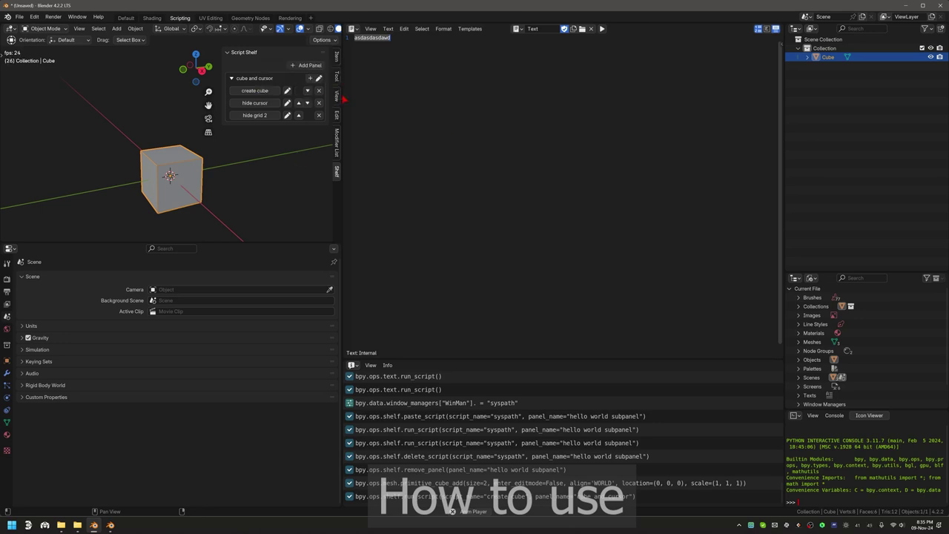
pyautogui.click(410, 100)
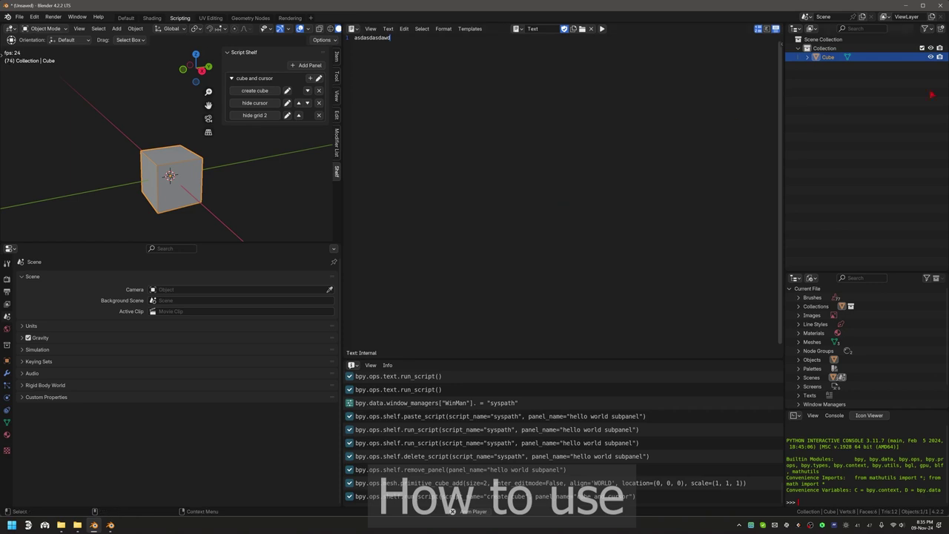
# Close the Blender window.
pyautogui.hotkey('alt', 'r')
pyautogui.click(939, 5)
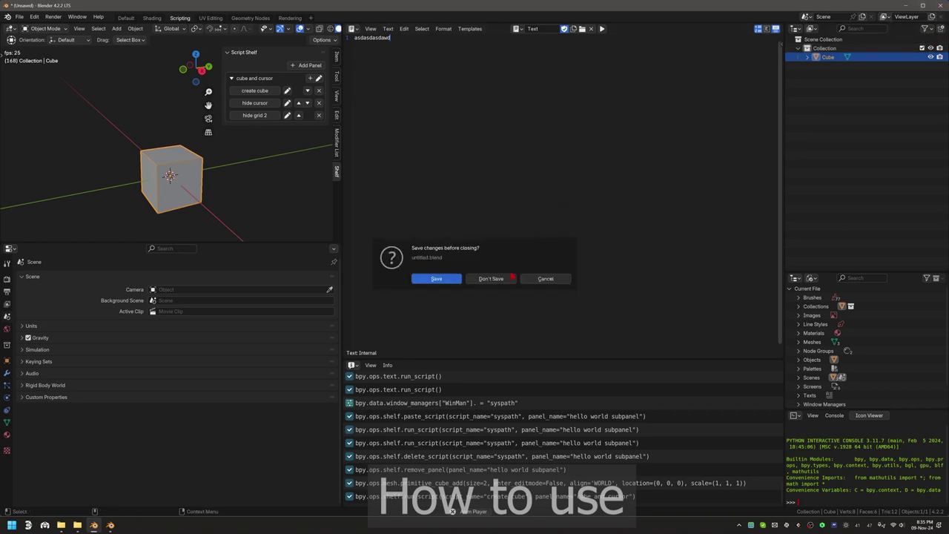